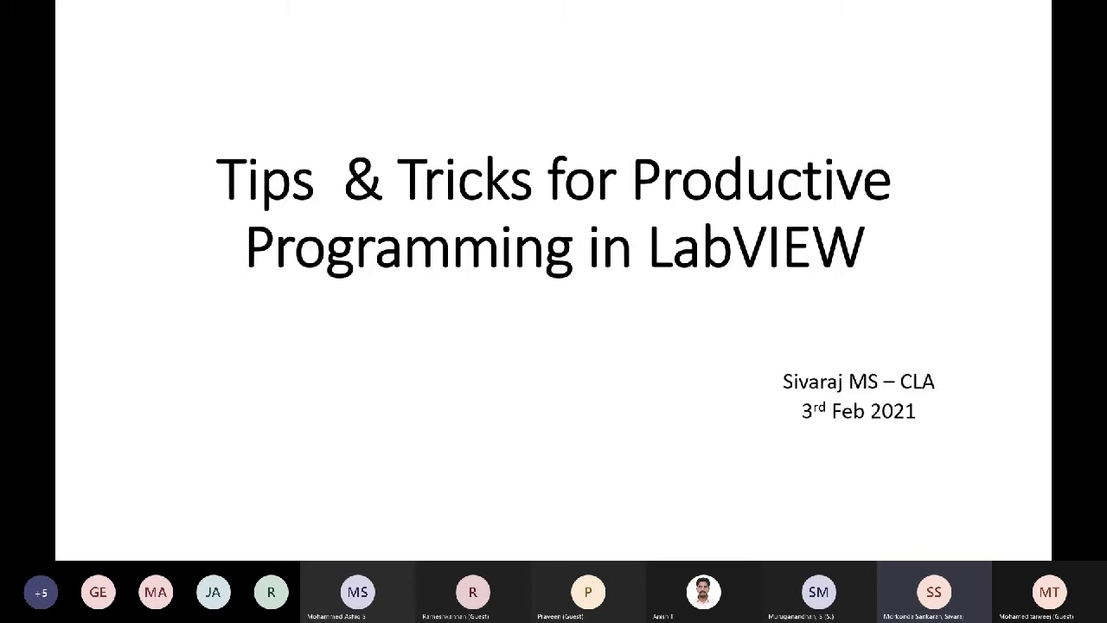
Advance the slideshow from the title slide to 'Creating and Calling Template VI'
key(Right)
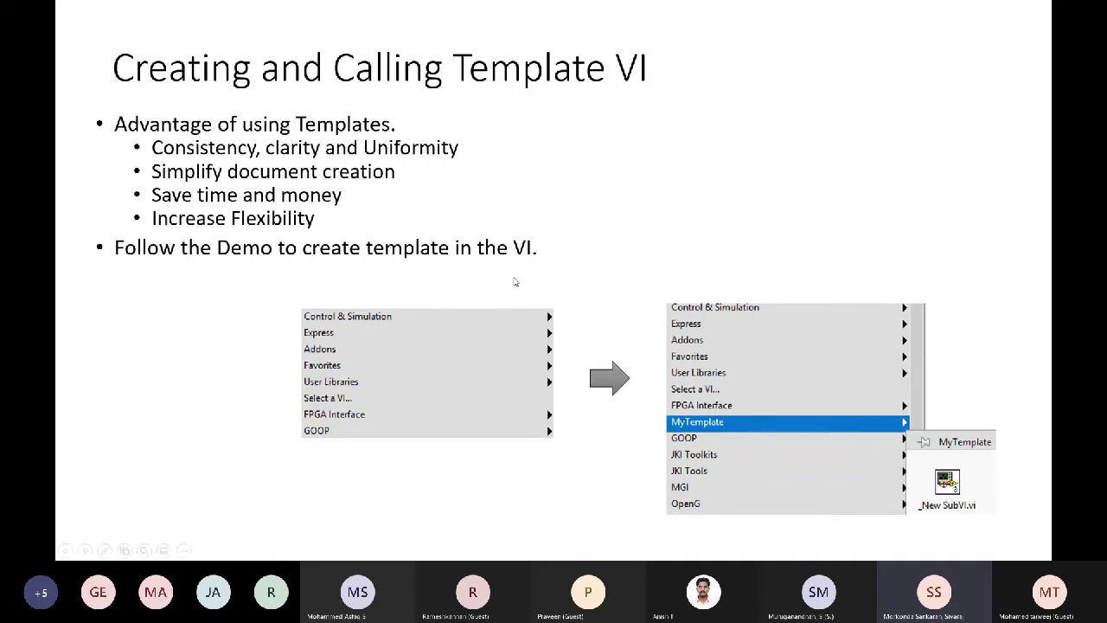
Exit the slideshow to Normal view, leaving slide 2 selected
key(Escape)
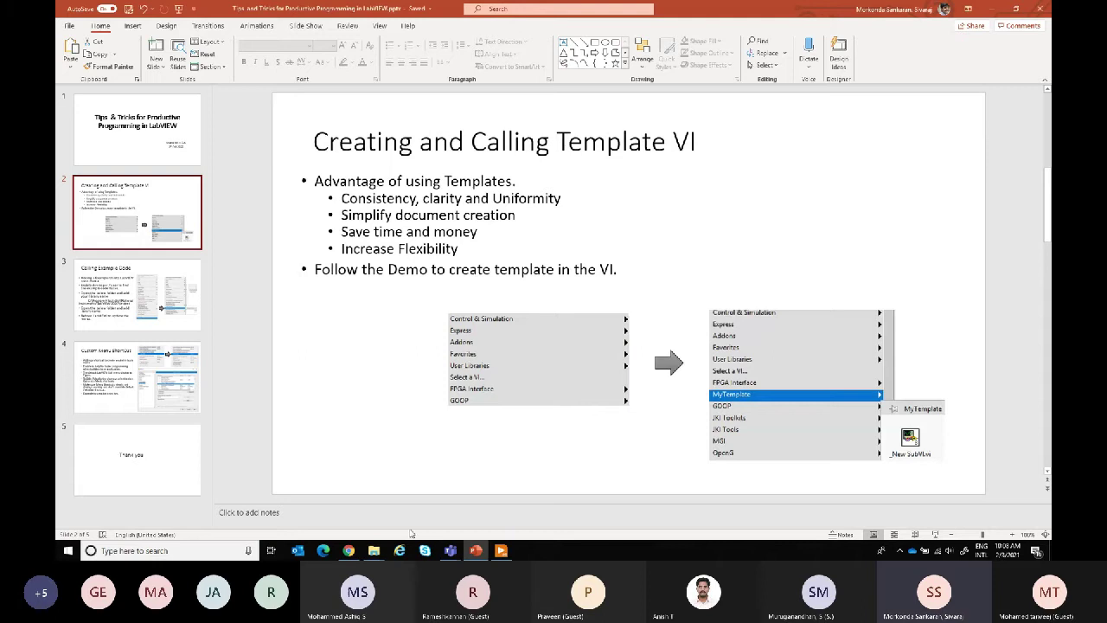
In Explorer, go to user.lib\_MyTemplate and open the _New SubVI.vi template in LabVIEW
mouse_move(381, 552)
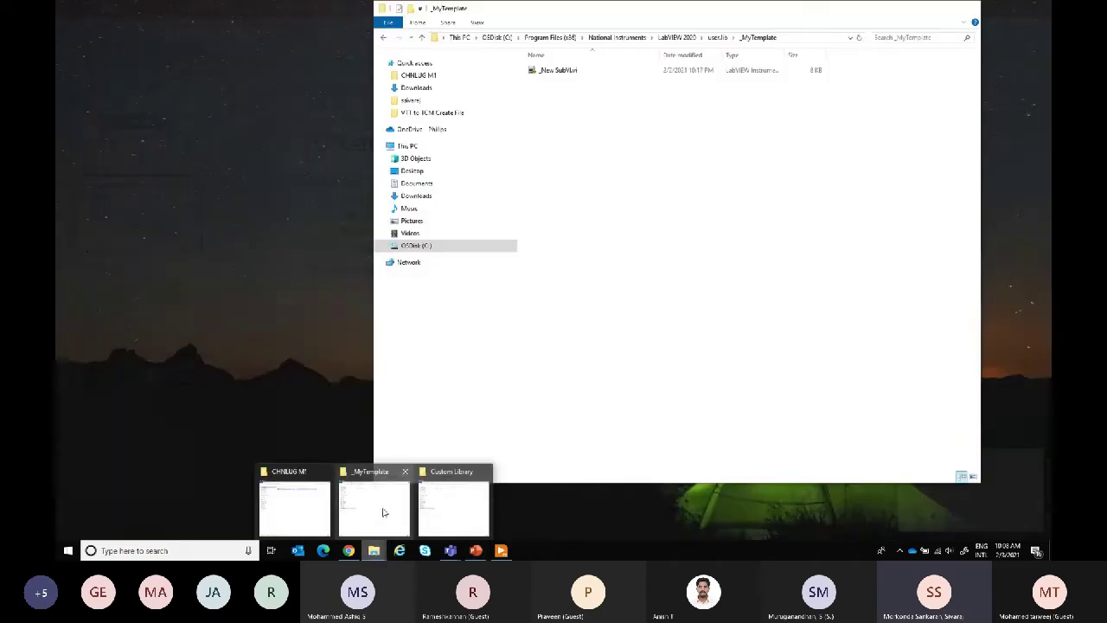
click(384, 511)
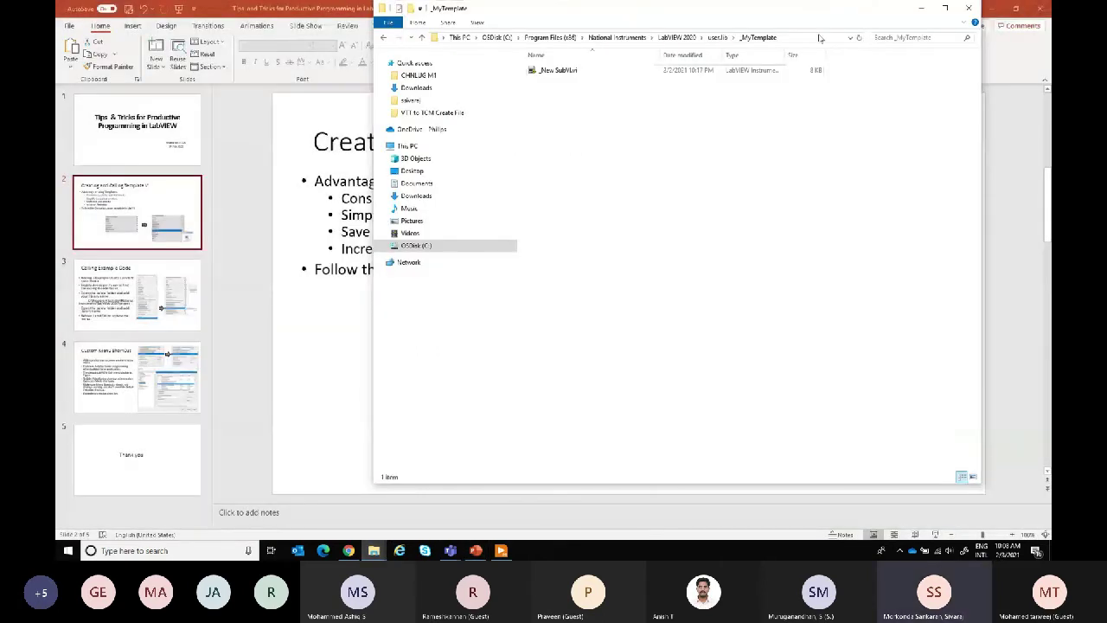
click(819, 38)
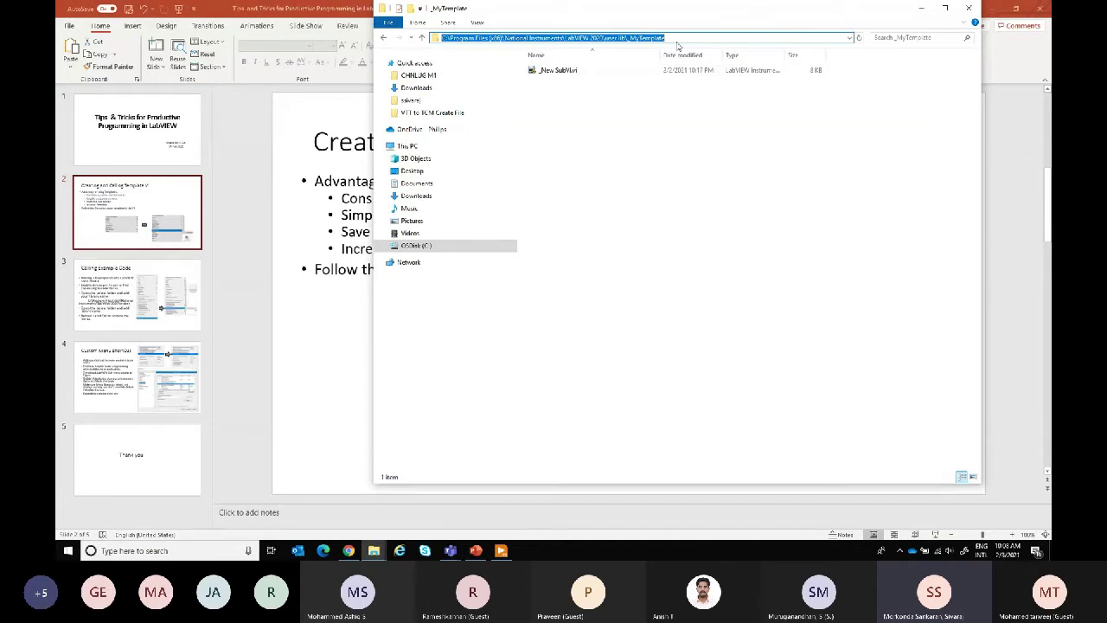
key(Escape)
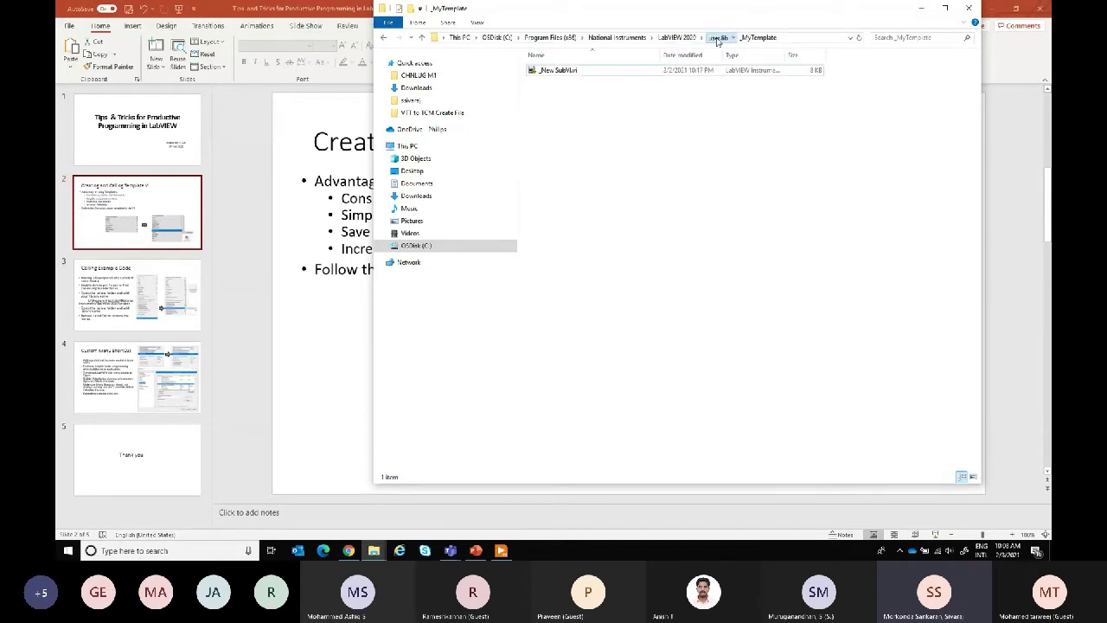
click(718, 39)
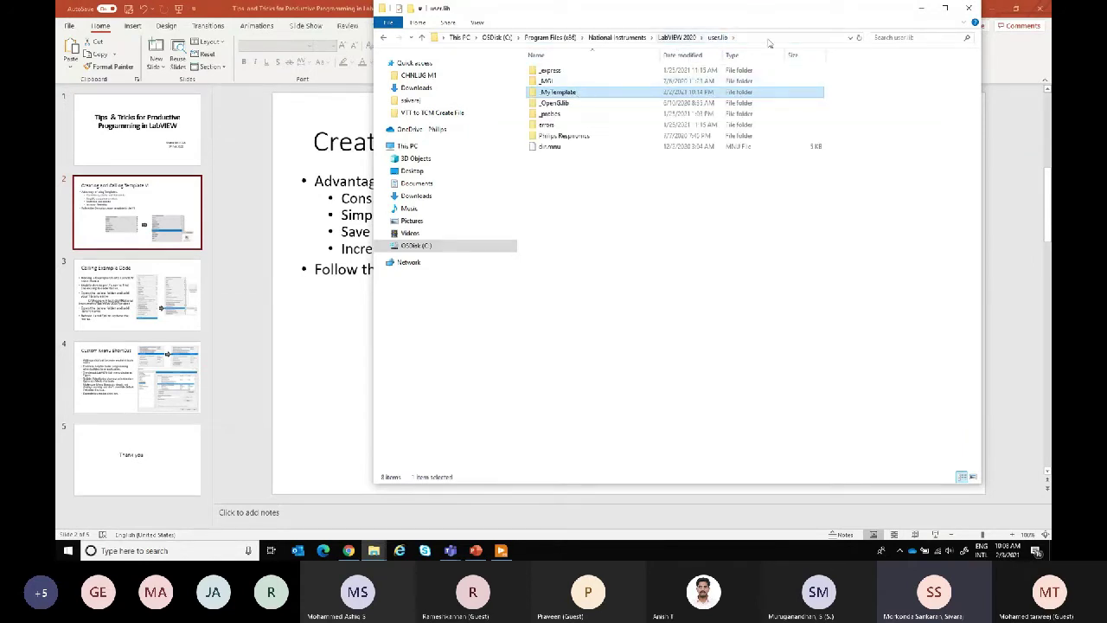
double_click(585, 92)
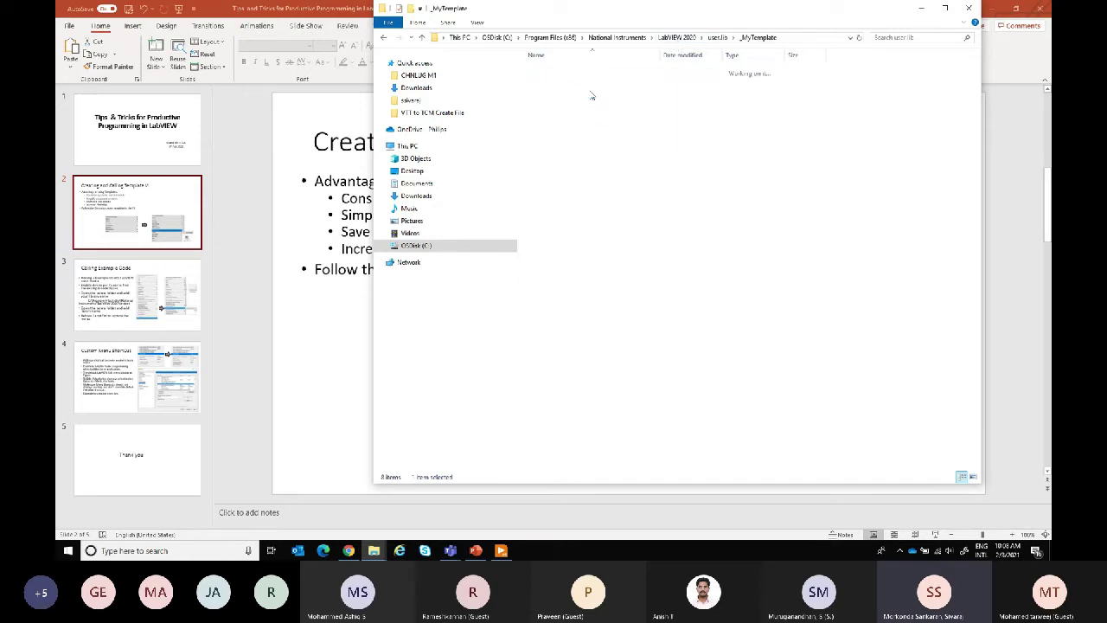
double_click(575, 71)
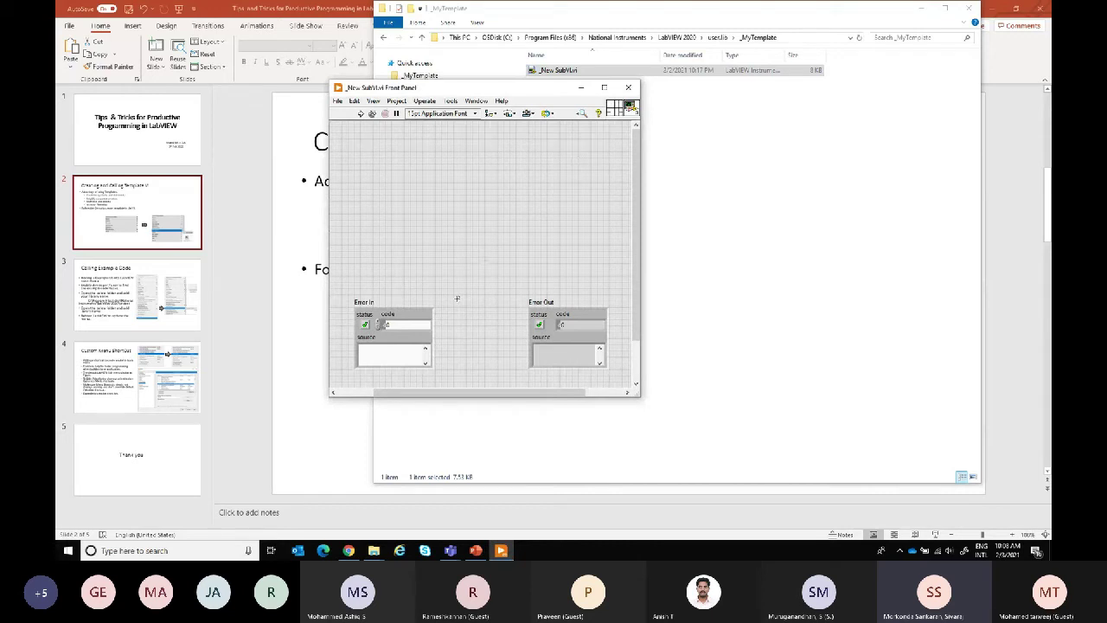
Select the template's Error In and Error Out controls, then view its block diagram
click(389, 347)
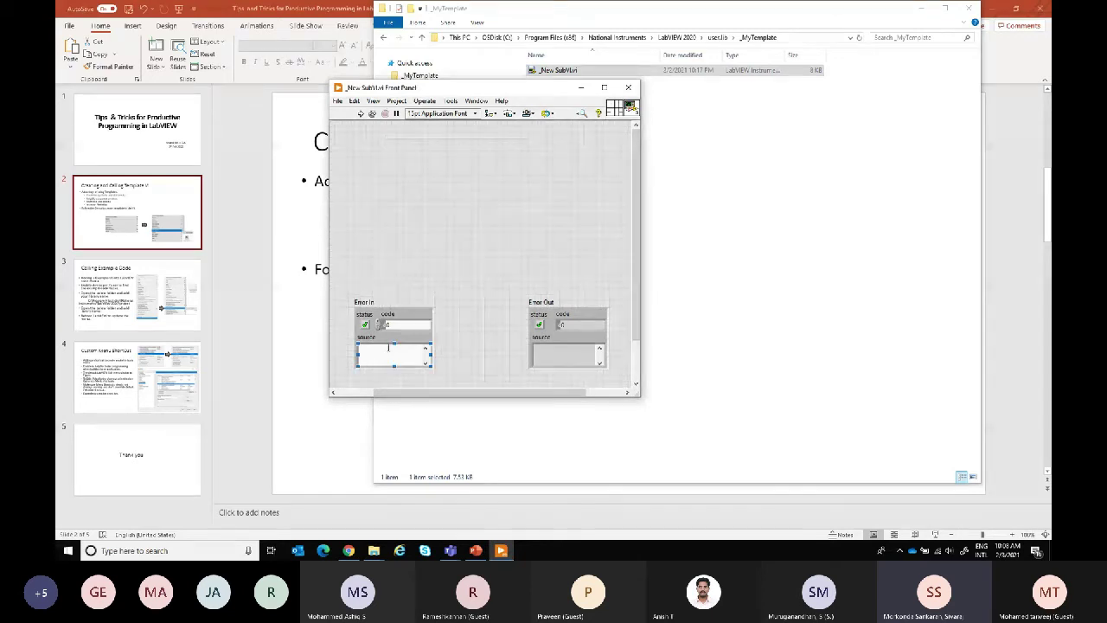
click(543, 337)
key(ctrl+e)
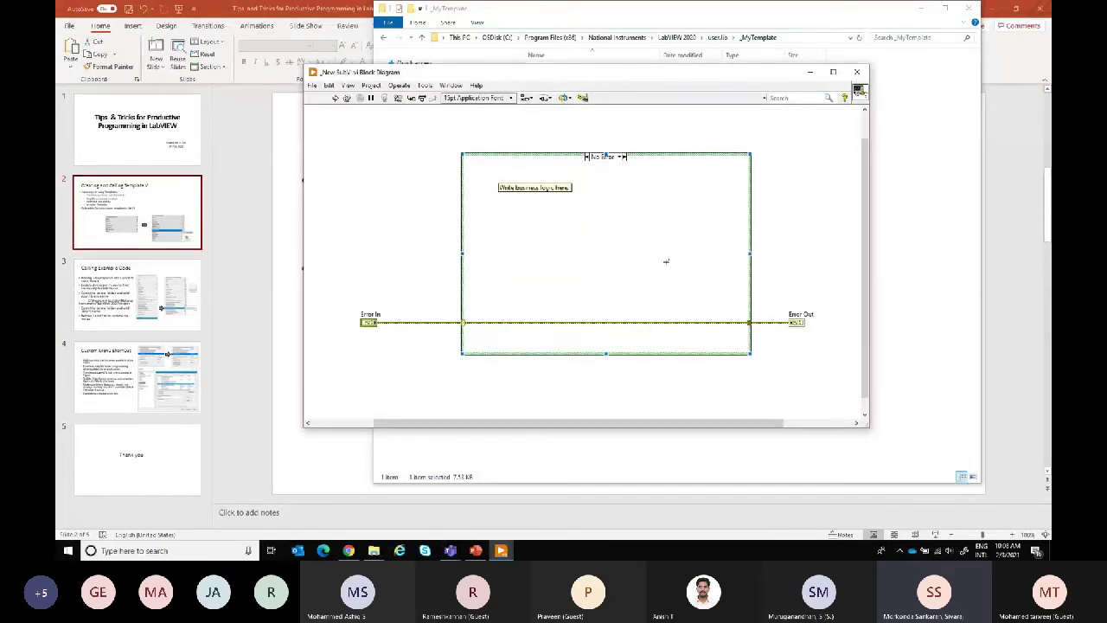
Try File > New and cancel, make a blank VI, then select the business-logic placeholder note
click(313, 84)
click(321, 106)
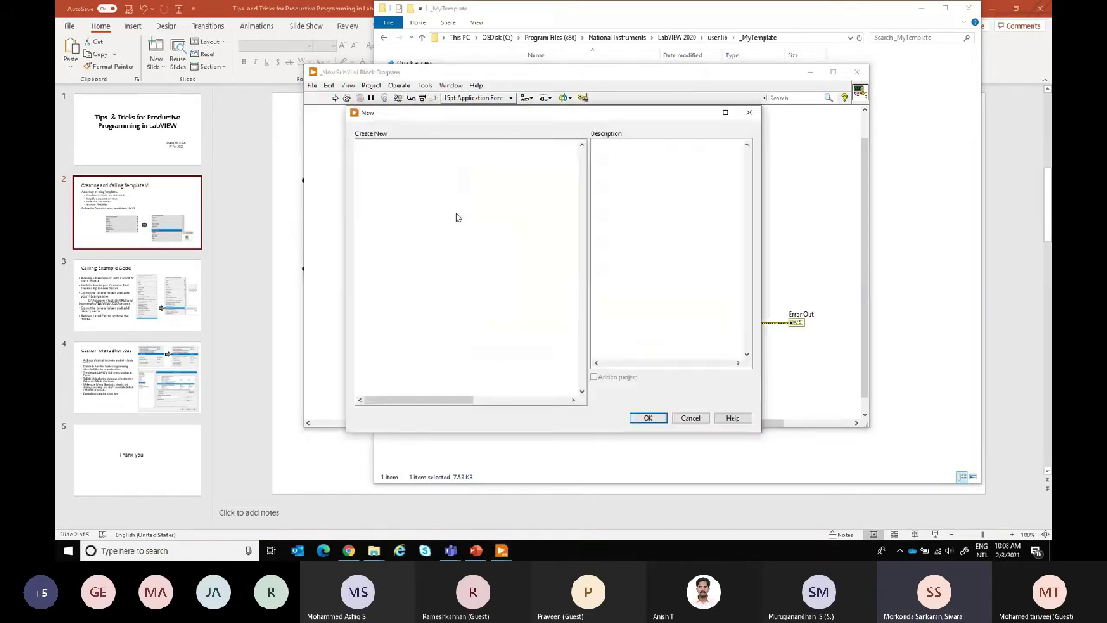
click(702, 418)
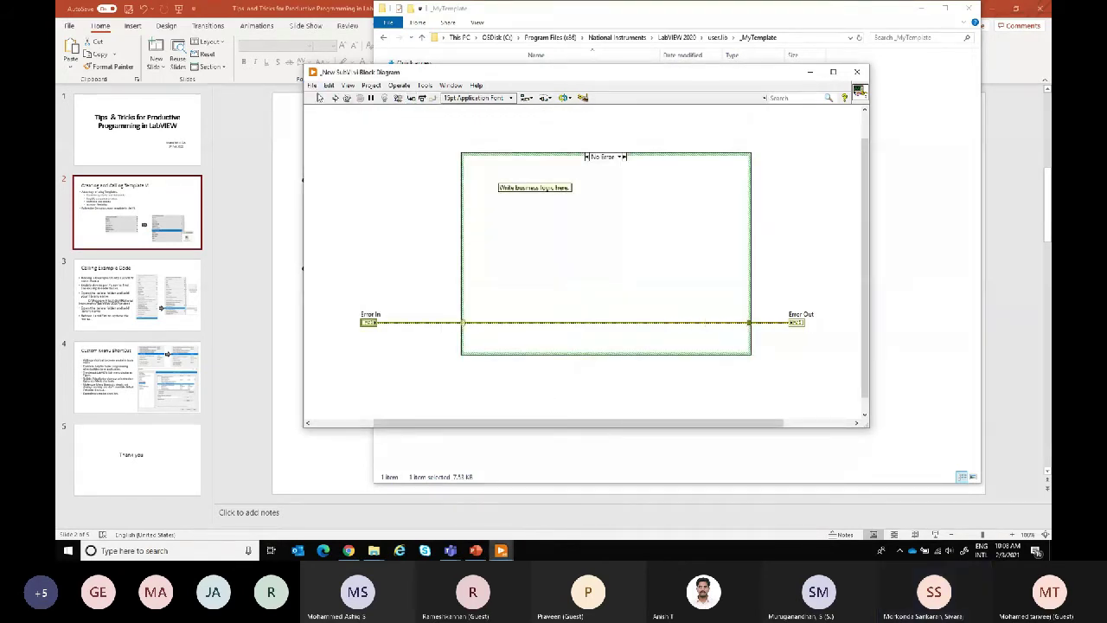
key(ctrl+n)
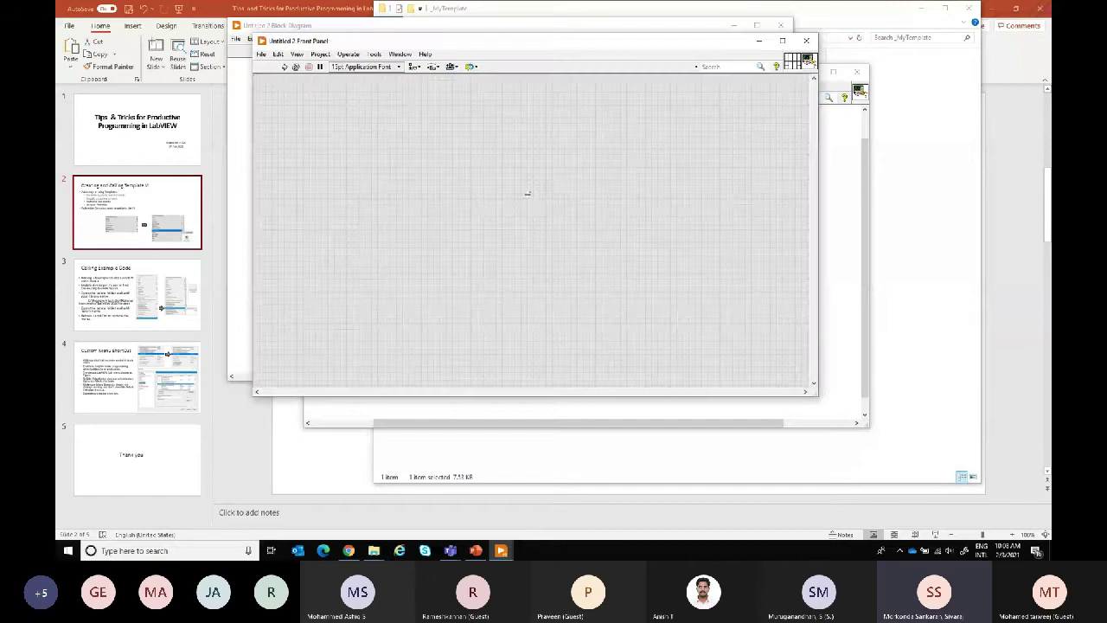
key(ctrl+e)
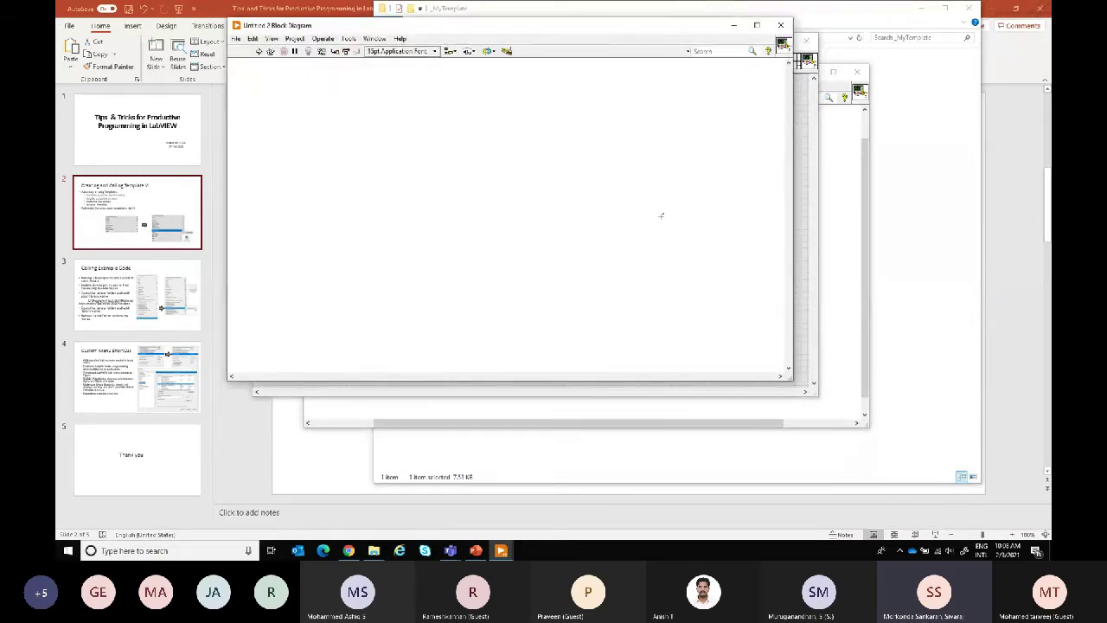
key(ctrl+e)
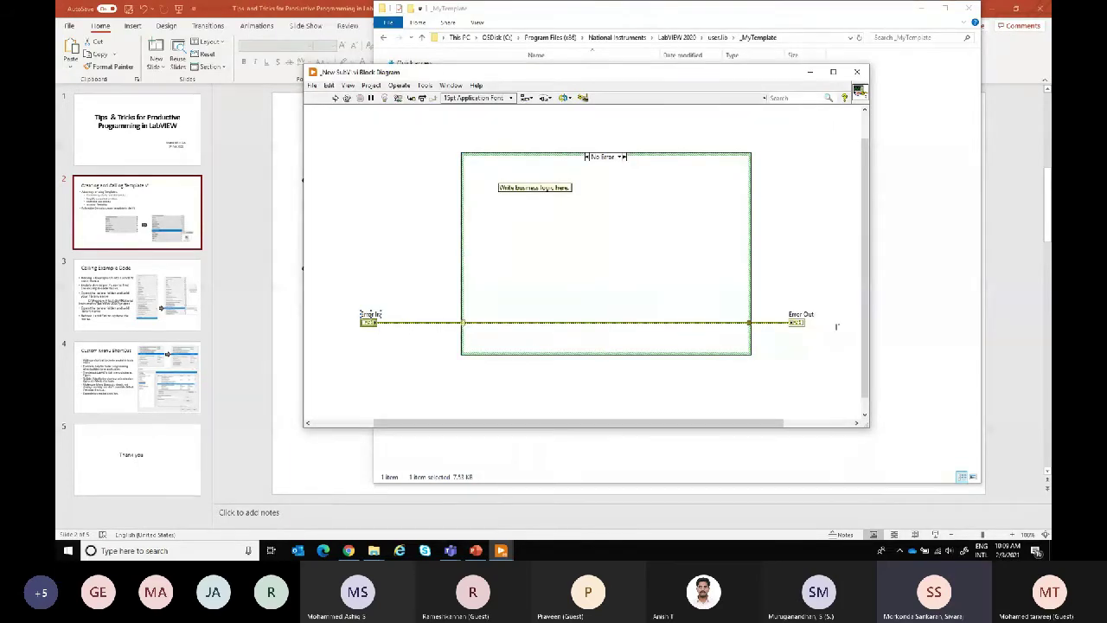
click(522, 192)
In a new blank VI, drop _New SubVI from Functions > MyTemplate onto the block diagram
key(ctrl+w)
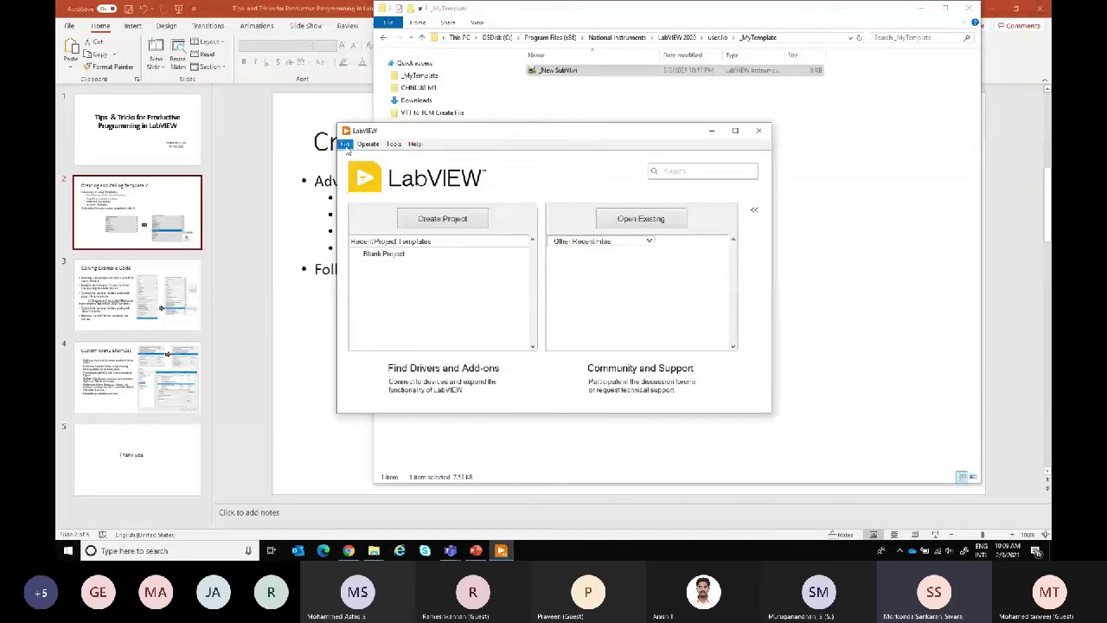
click(345, 143)
click(368, 154)
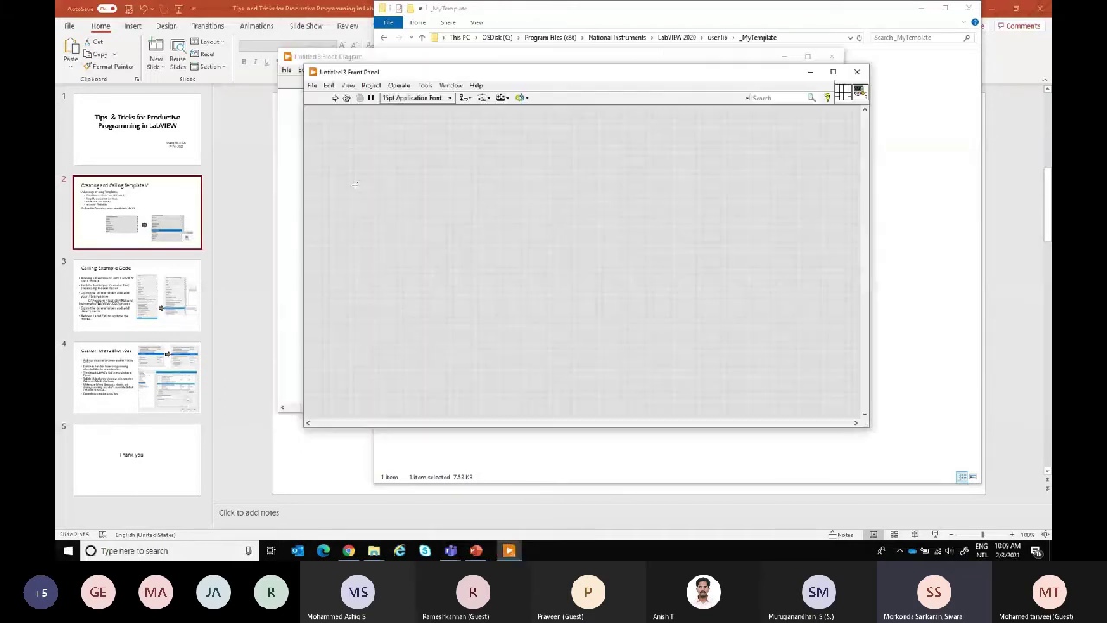
click(284, 217)
right_click(524, 222)
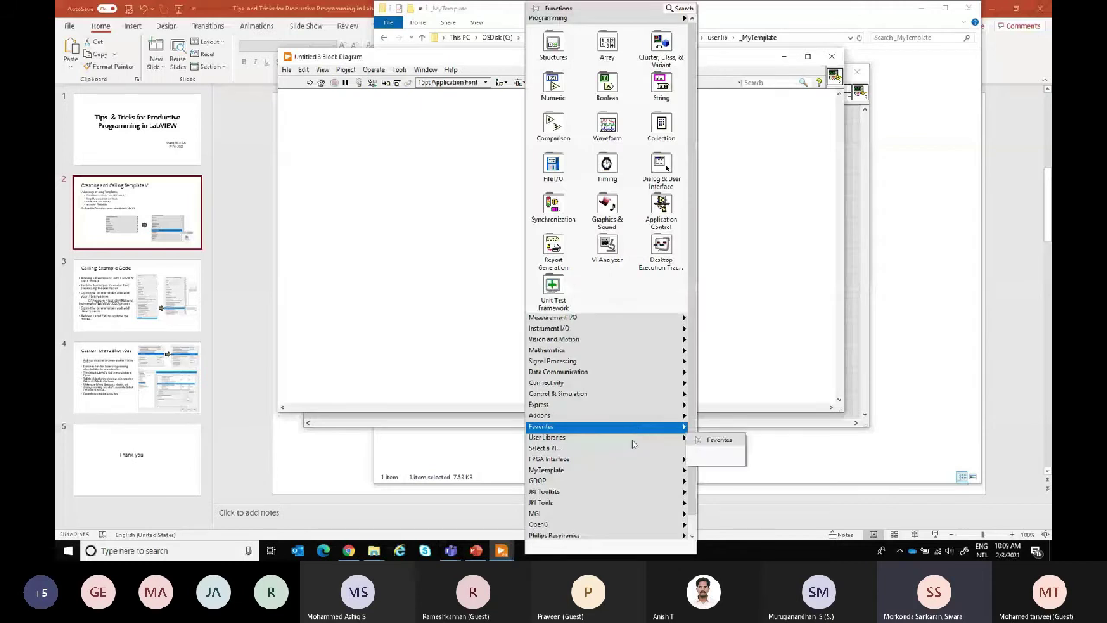
mouse_move(631, 470)
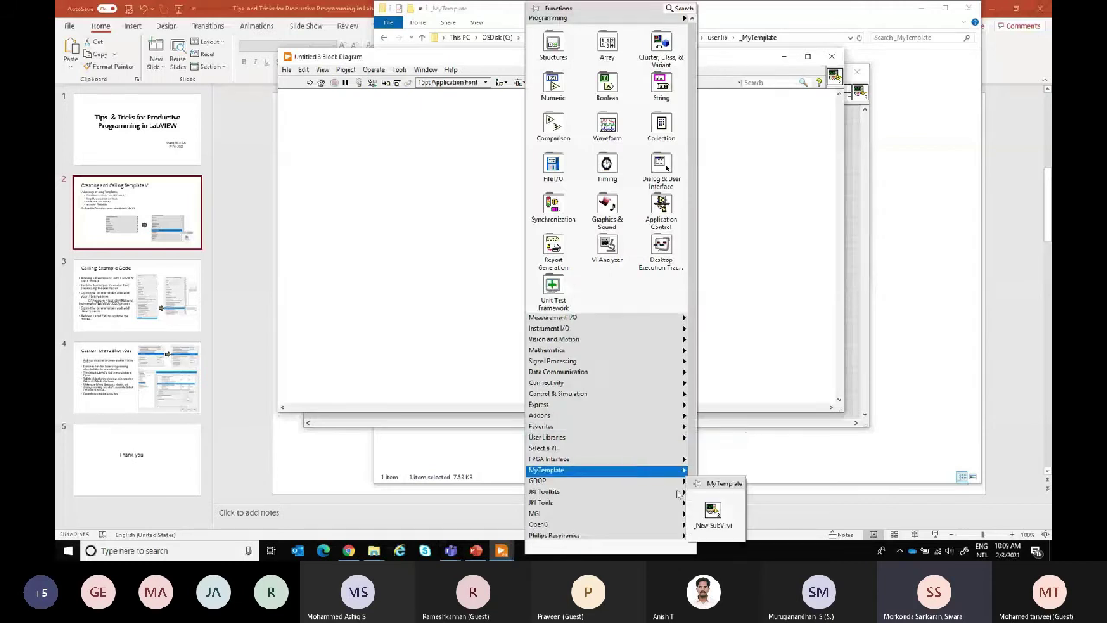
click(711, 512)
click(528, 224)
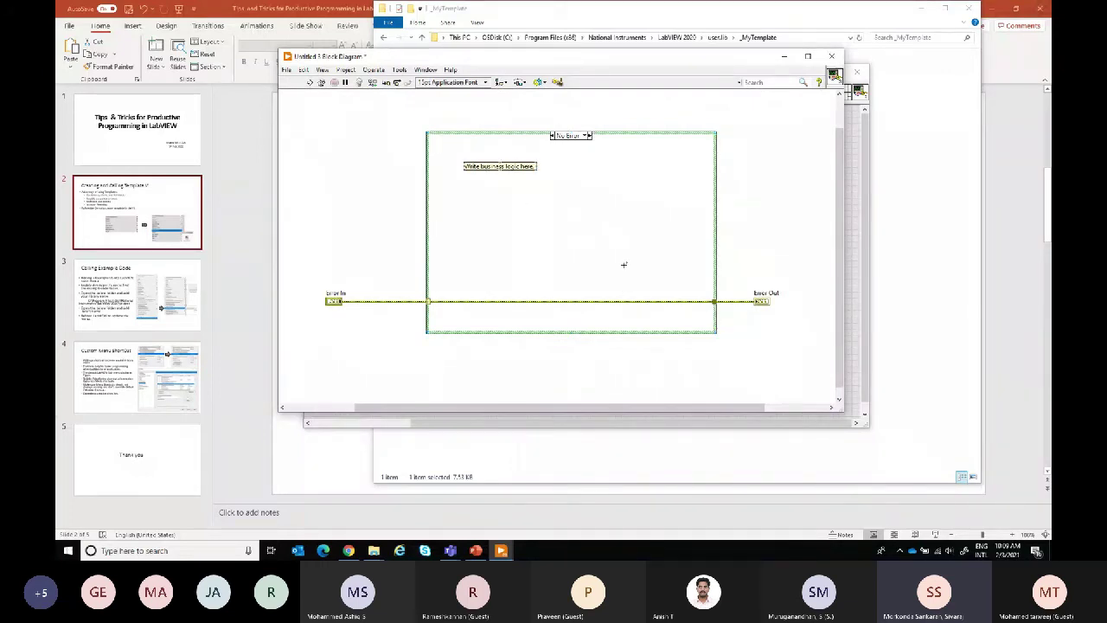
key(ctrl+e)
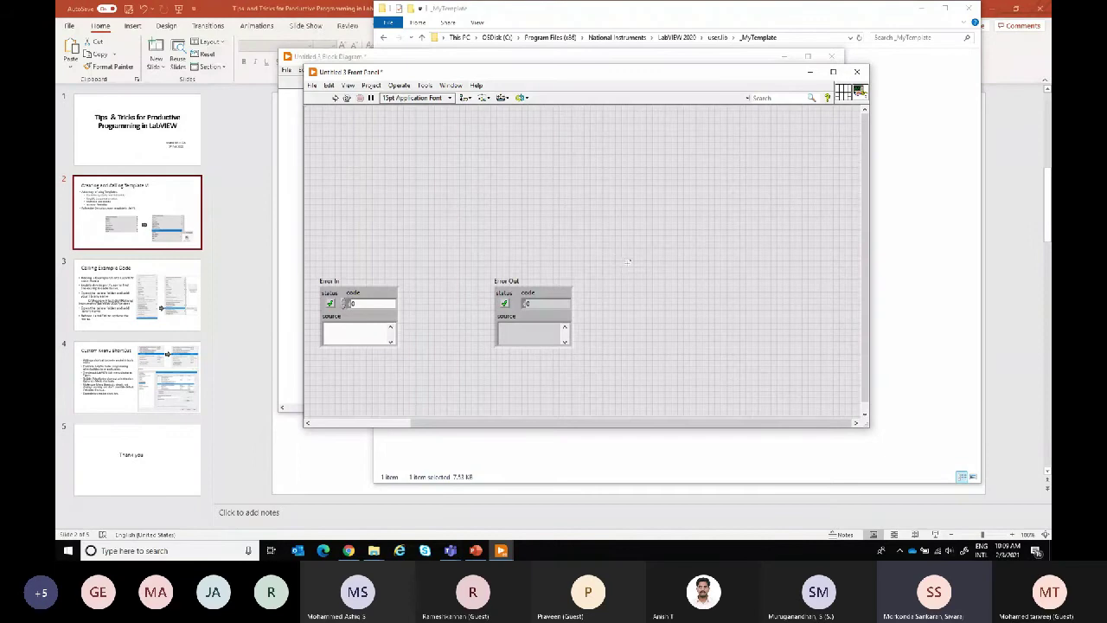
key(ctrl+e)
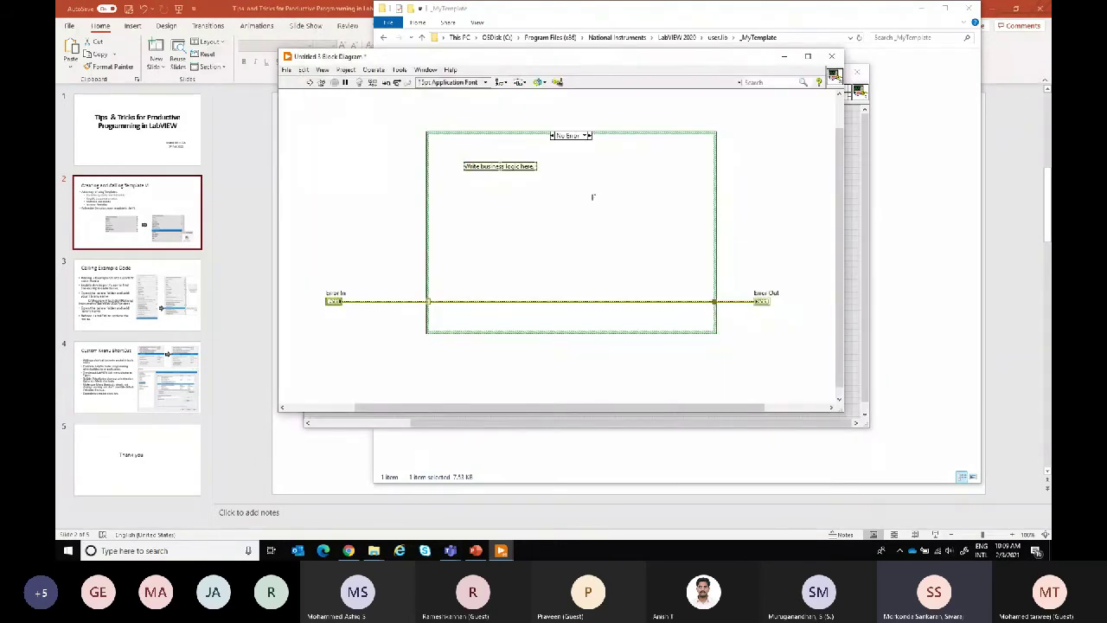
Close Untitled 3 without saving and minimize the LabVIEW start window
click(831, 56)
click(858, 73)
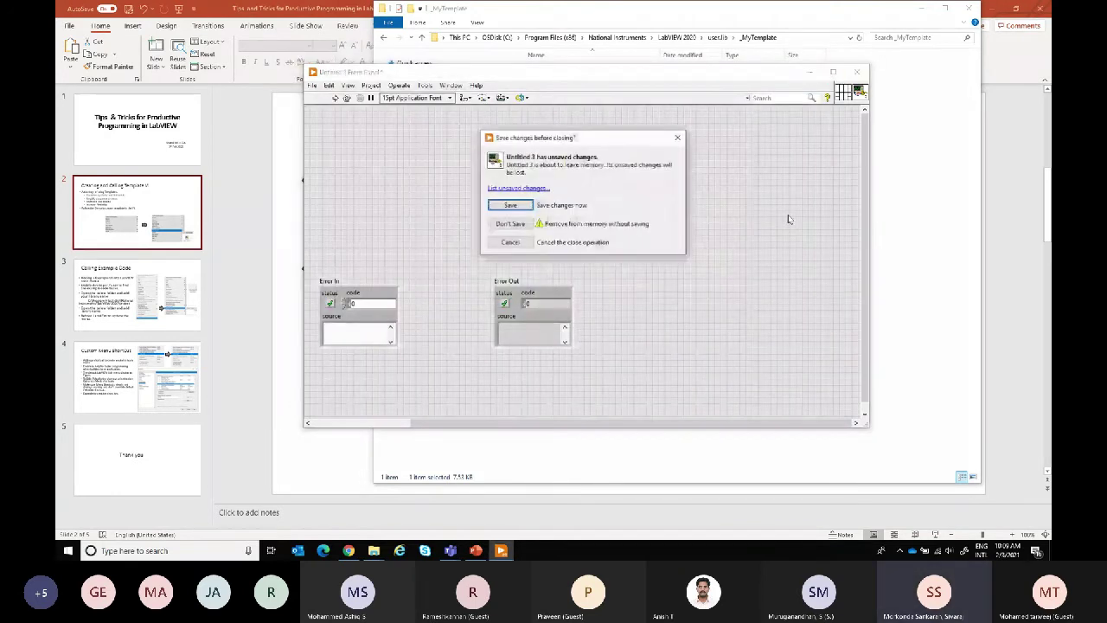
click(499, 223)
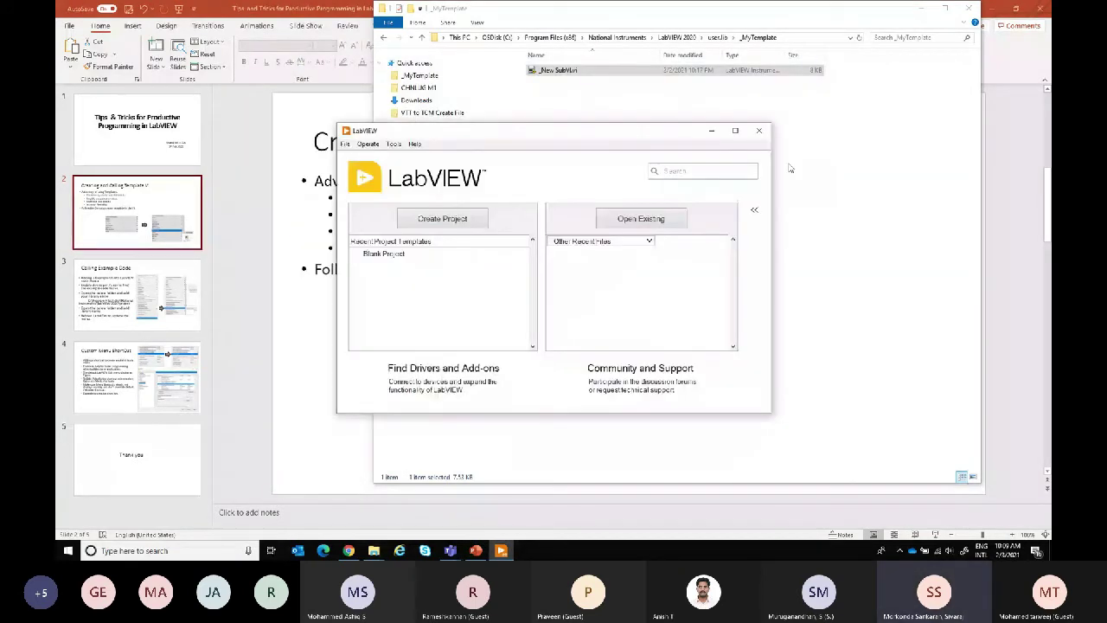
click(711, 130)
Minimize Explorer, preview slide 3 'Calling Example Code', then return to slide 2
click(968, 7)
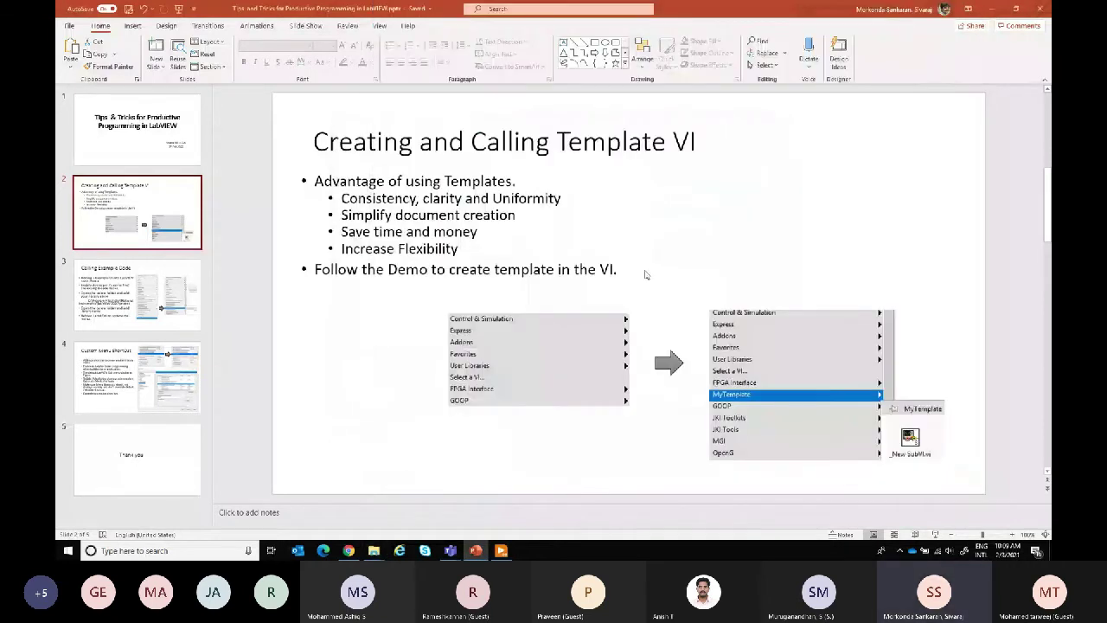
click(152, 308)
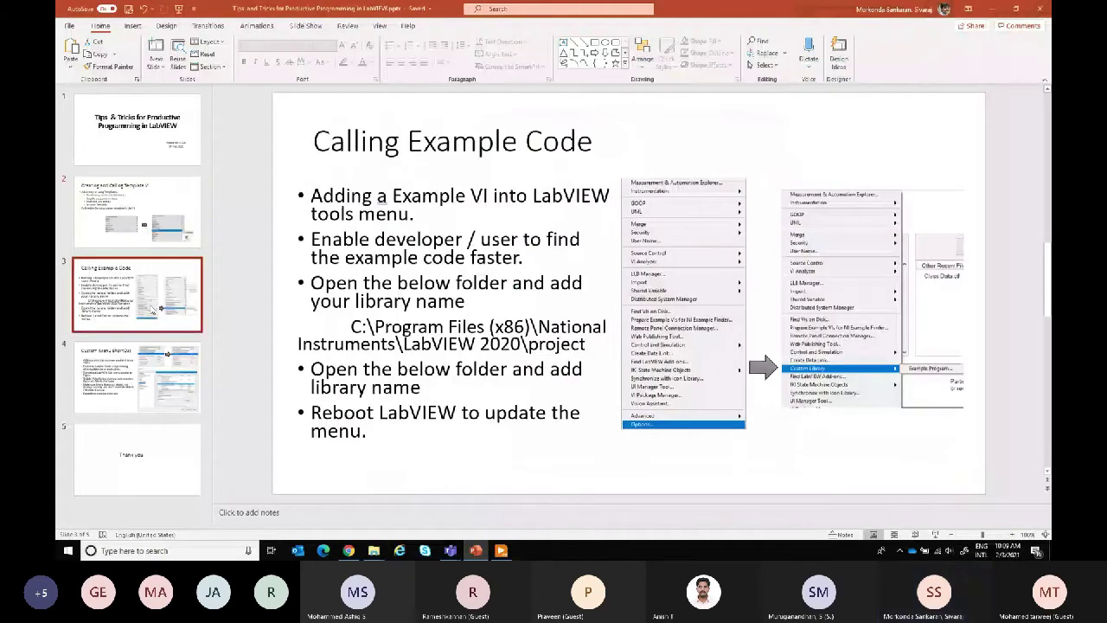
click(174, 221)
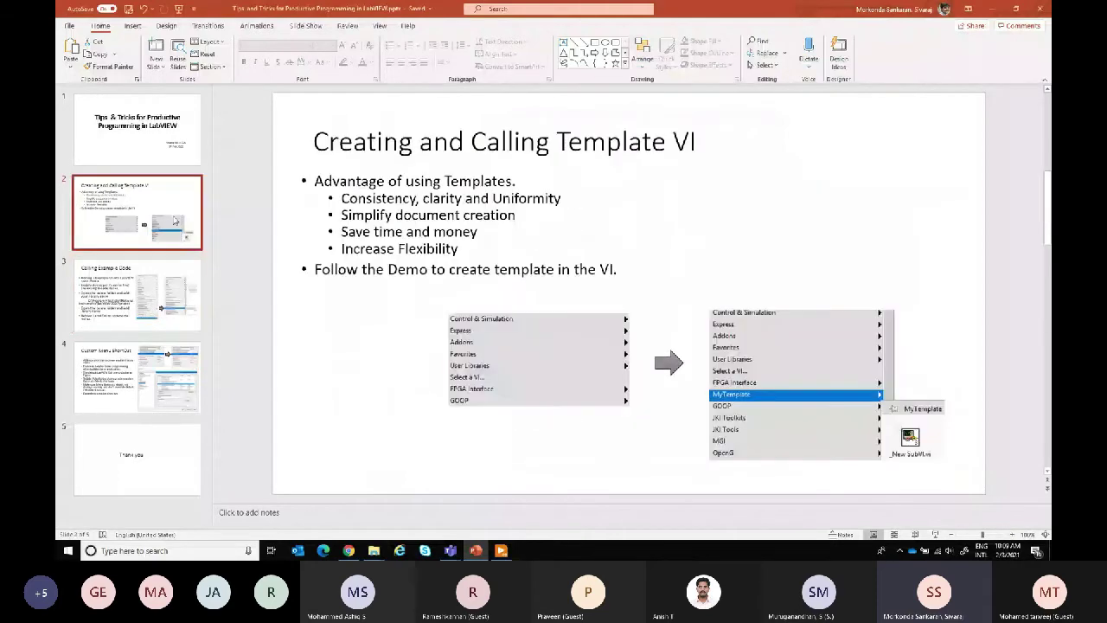
Minimize PowerPoint, restore LabVIEW, and open Tools > Options then cancel without changes
click(1003, 5)
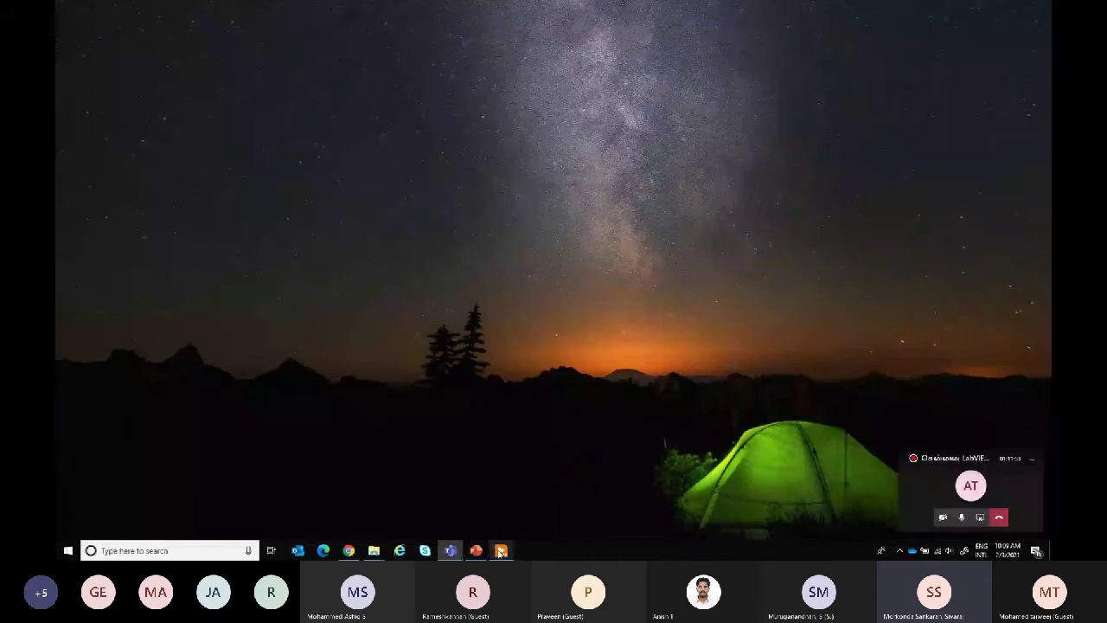
click(500, 551)
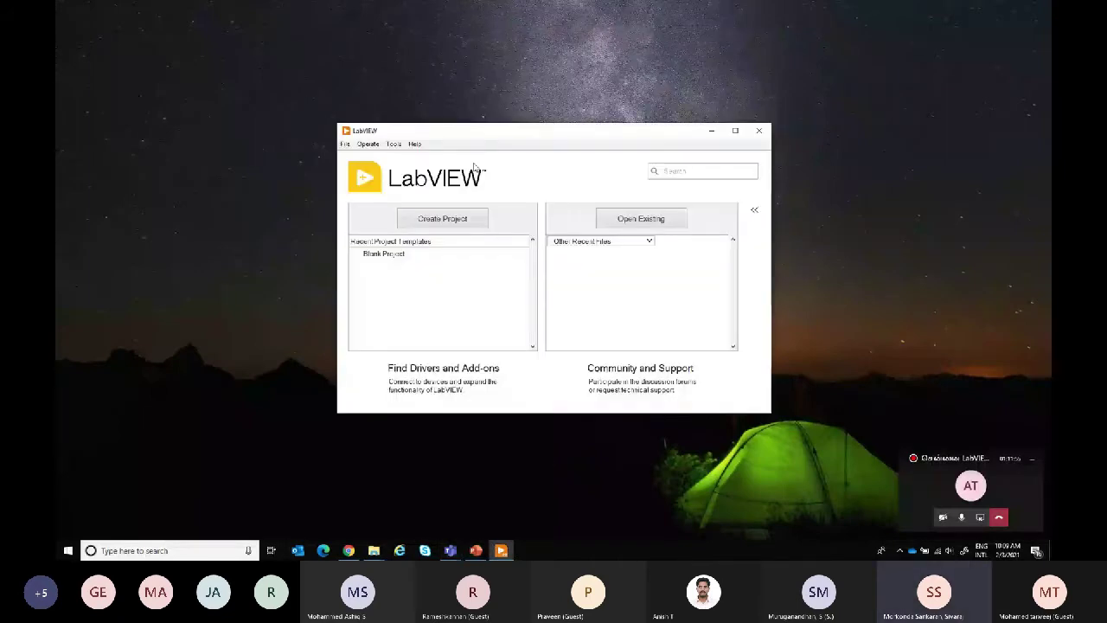
click(394, 143)
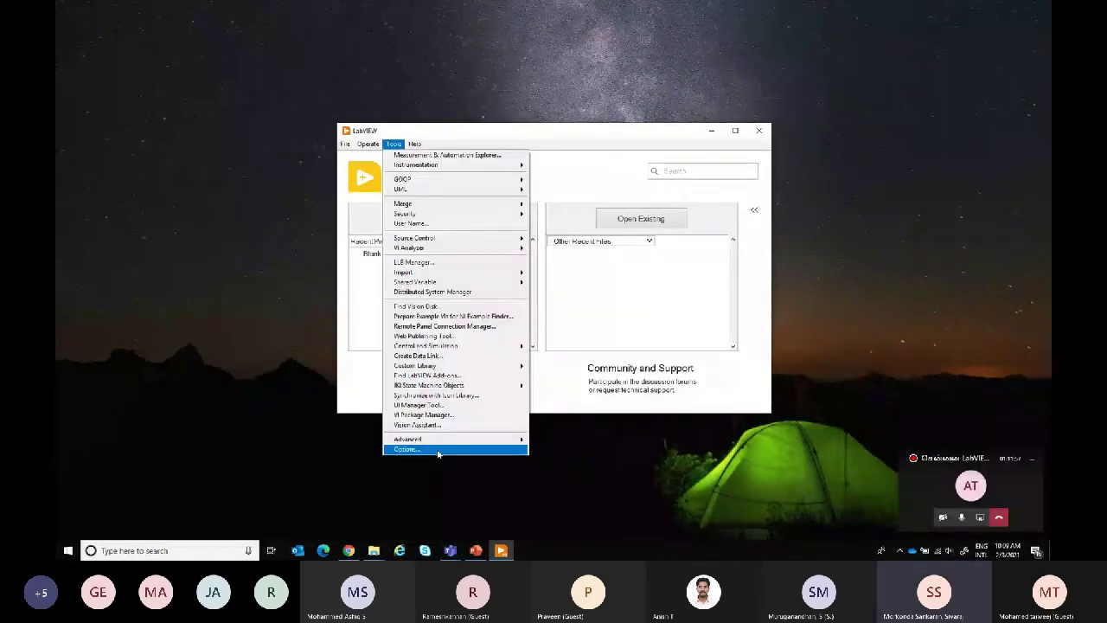
click(438, 450)
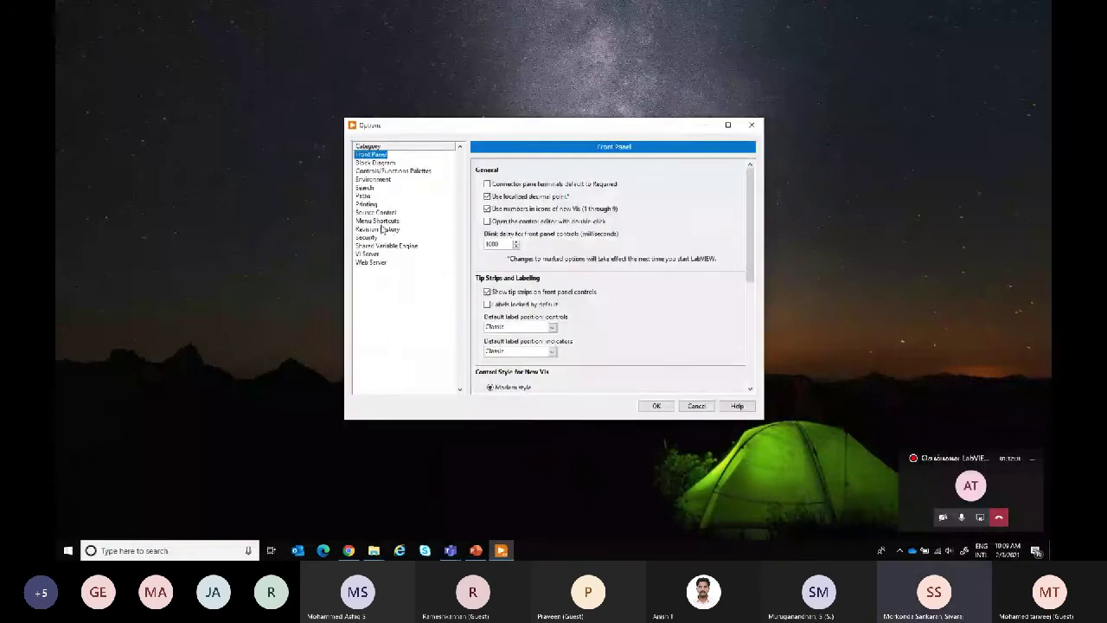
click(699, 407)
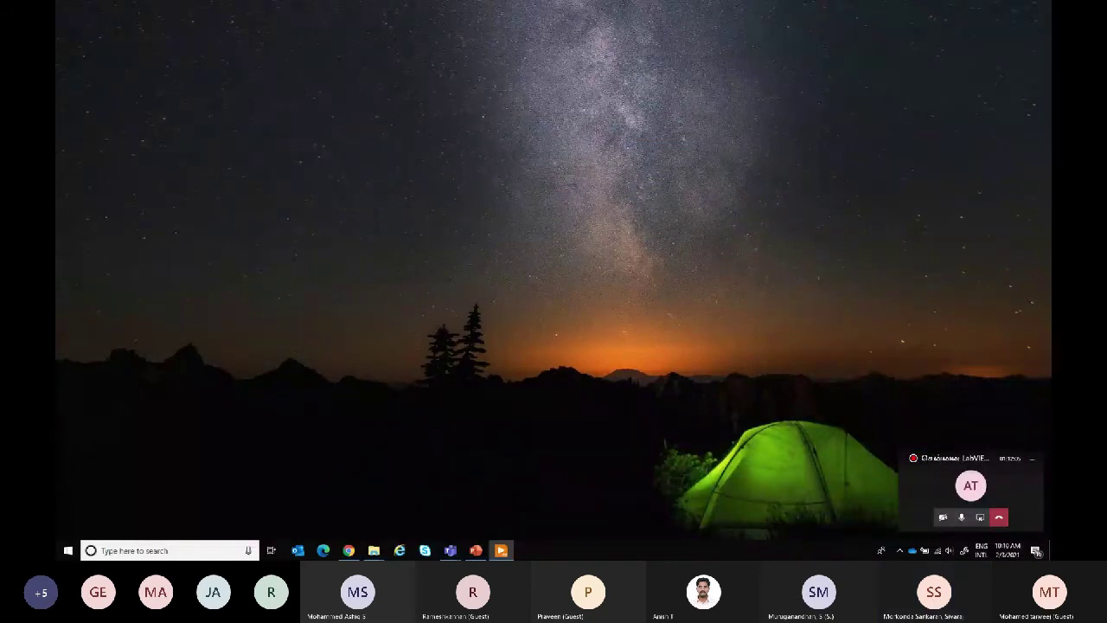
Start editing the palette set via Tools > Advanced > Edit Palette Set
click(394, 145)
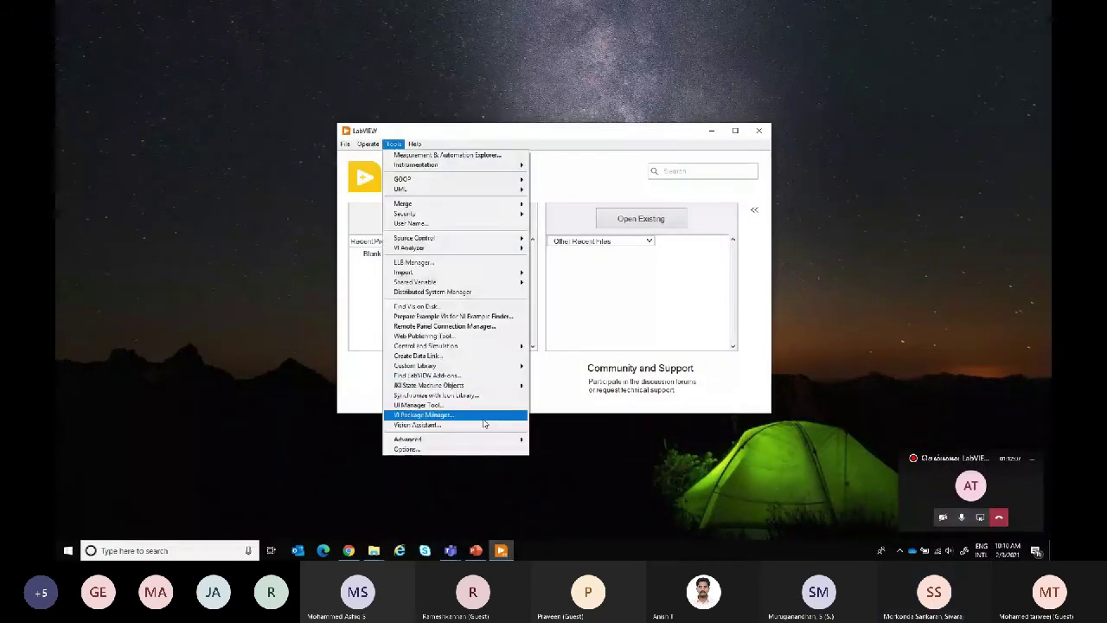
mouse_move(483, 440)
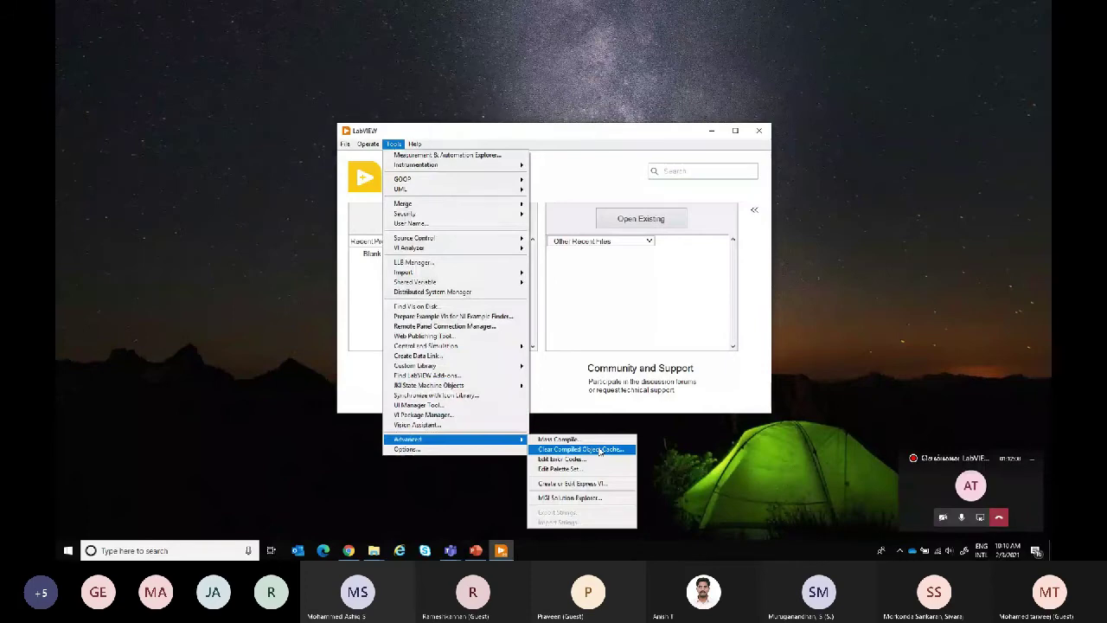
click(580, 469)
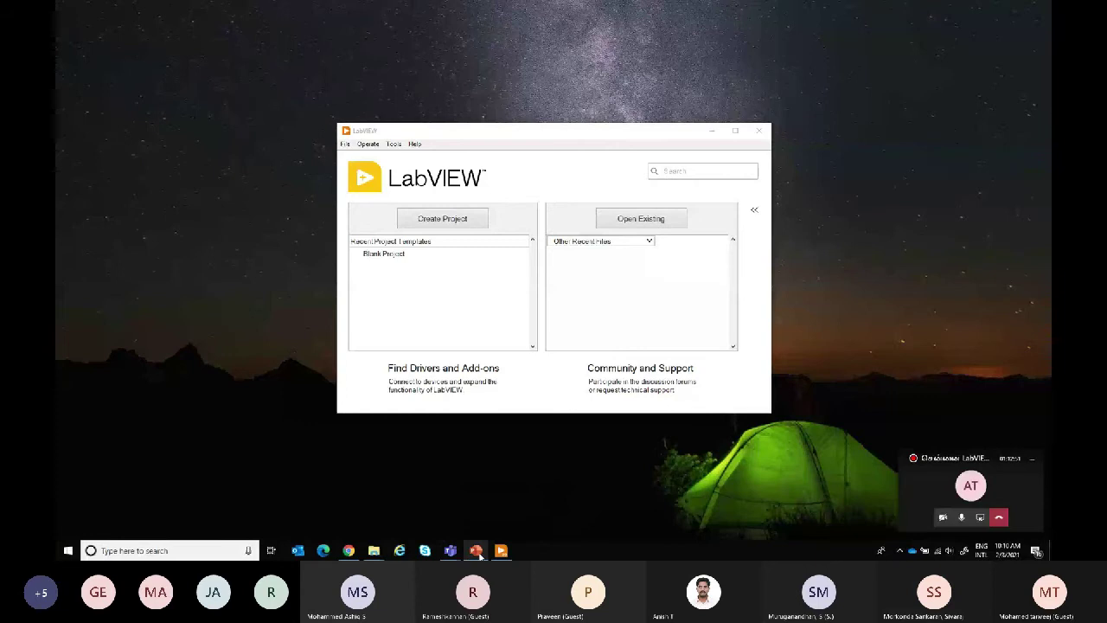
mouse_move(476, 555)
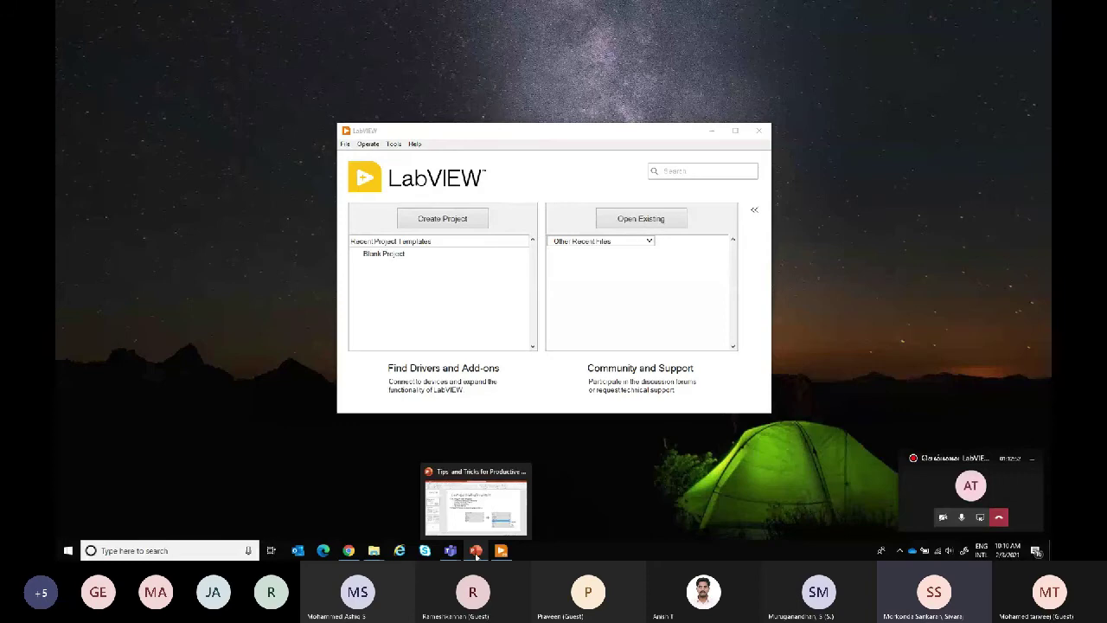
Set the Functions and Controls palettes side by side and open MyTemplate, showing its _New SubVI entry
click(476, 554)
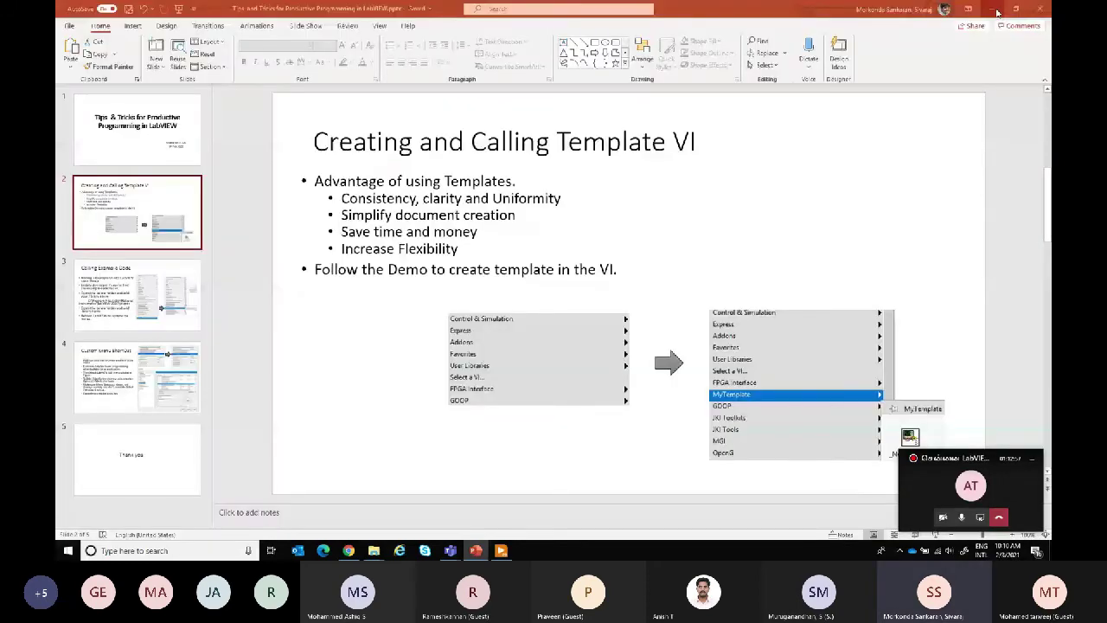
click(994, 10)
drag(897, 163, 551, 50)
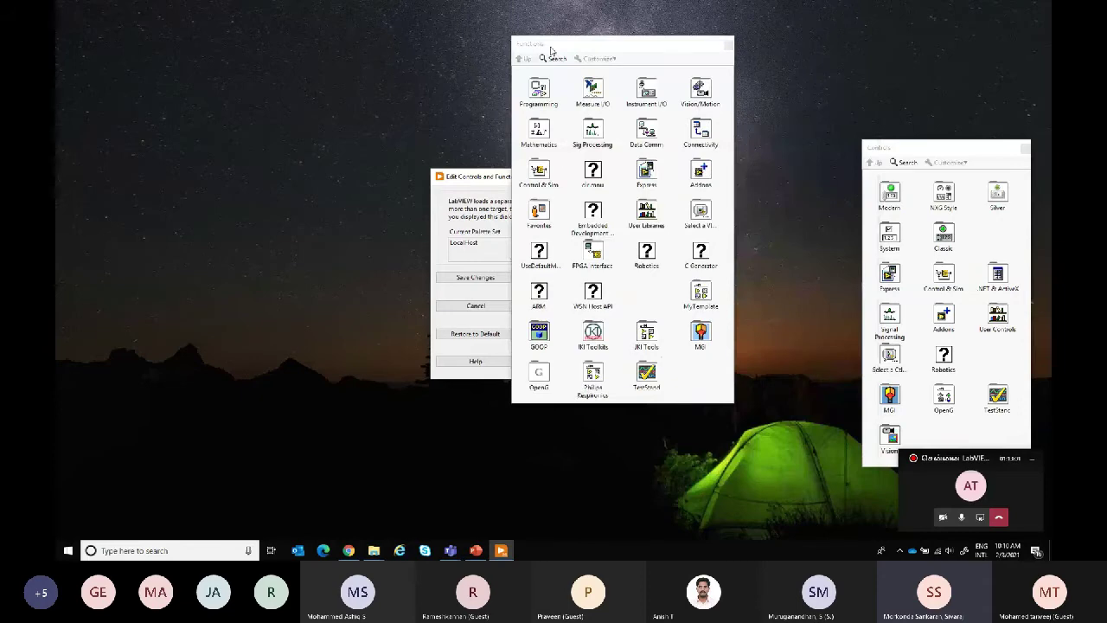
drag(920, 148, 813, 52)
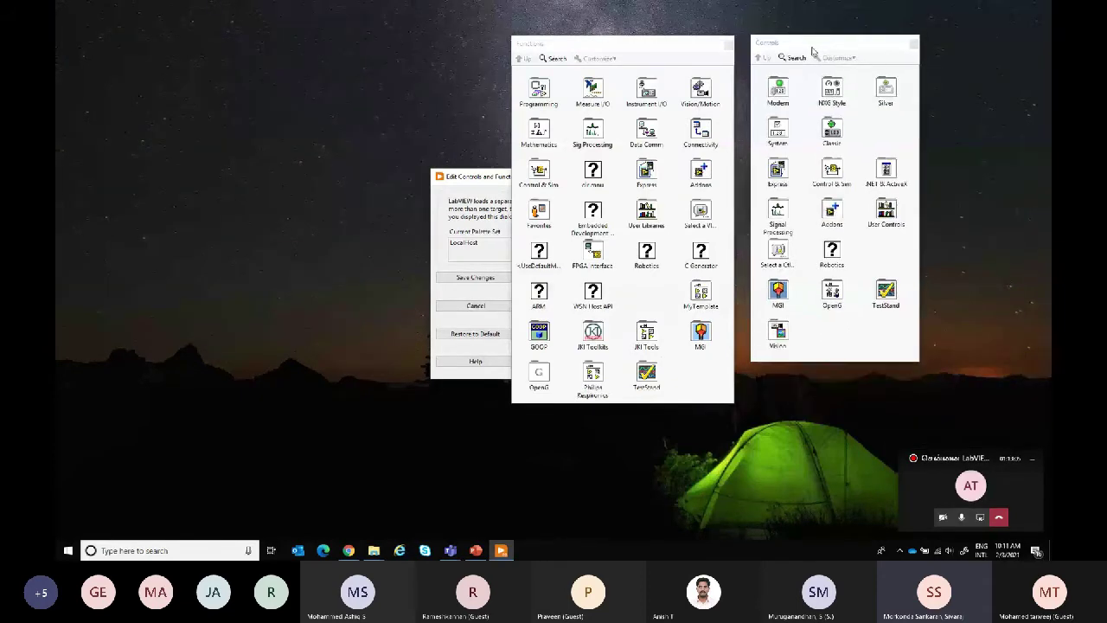
click(700, 294)
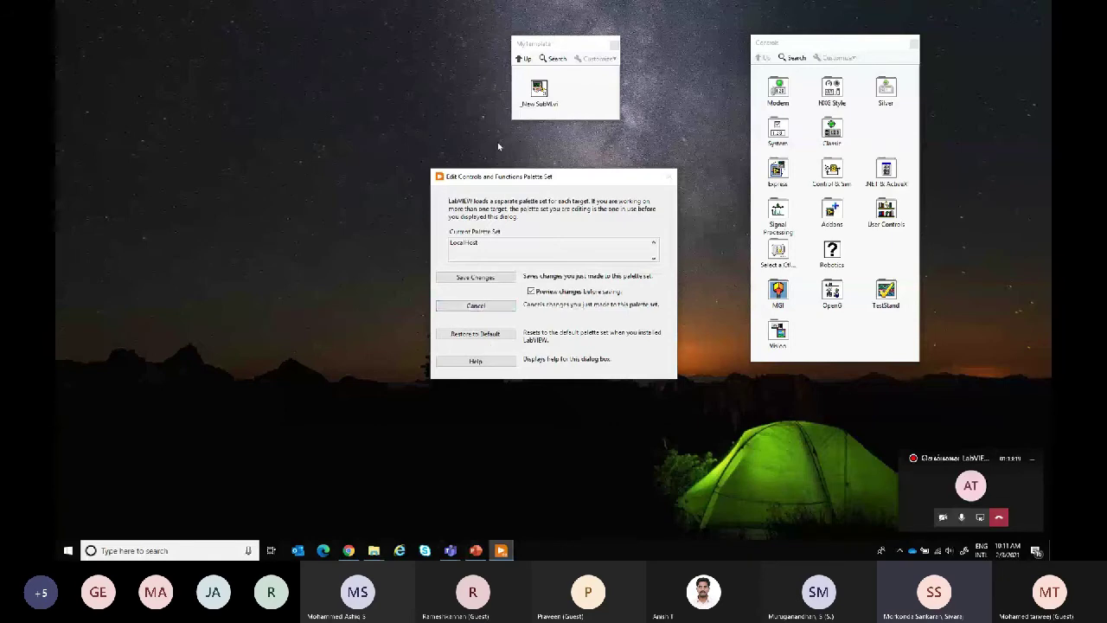
Close the palette editor and open a new blank VI's block diagram
click(476, 305)
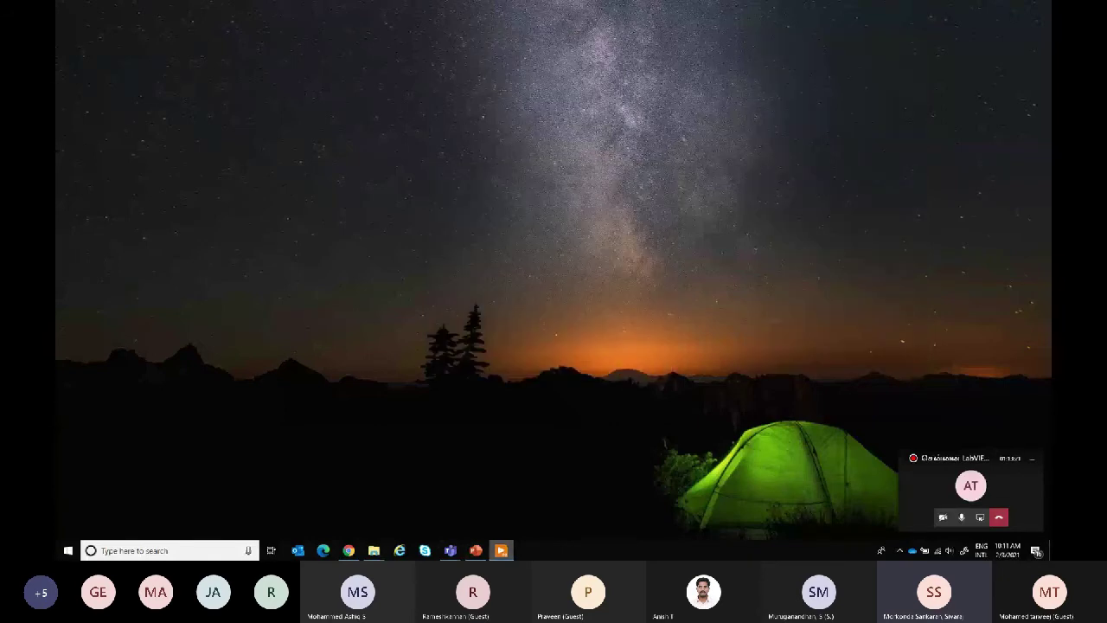
click(344, 143)
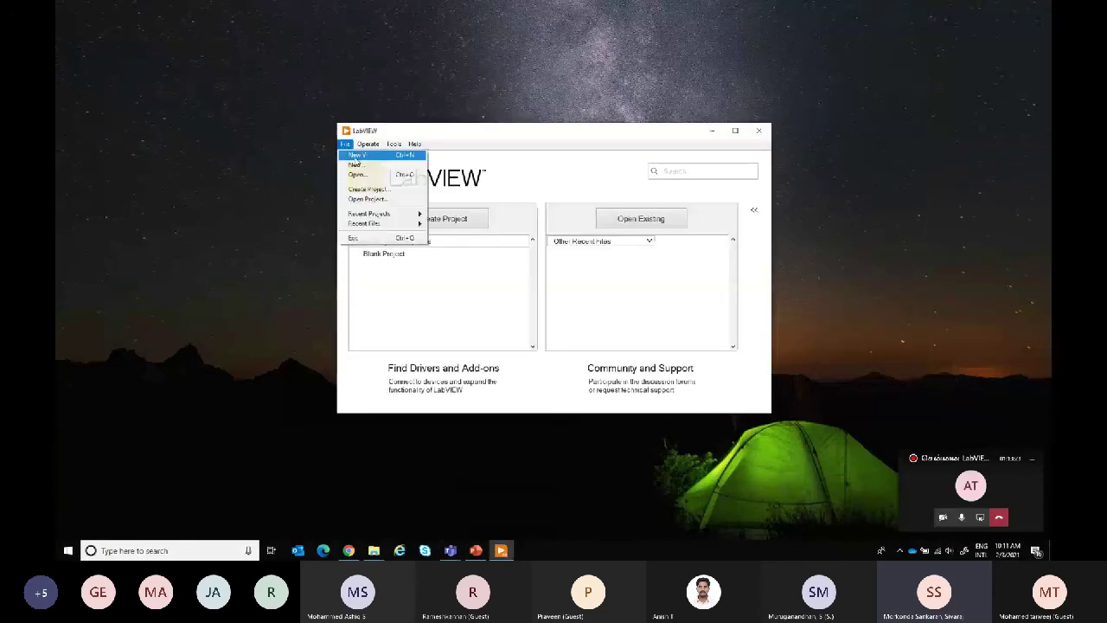
click(358, 156)
key(ctrl+e)
Place _New SubVI from Functions > MyTemplate on the diagram, then close the Untitled 4 VI
right_click(548, 198)
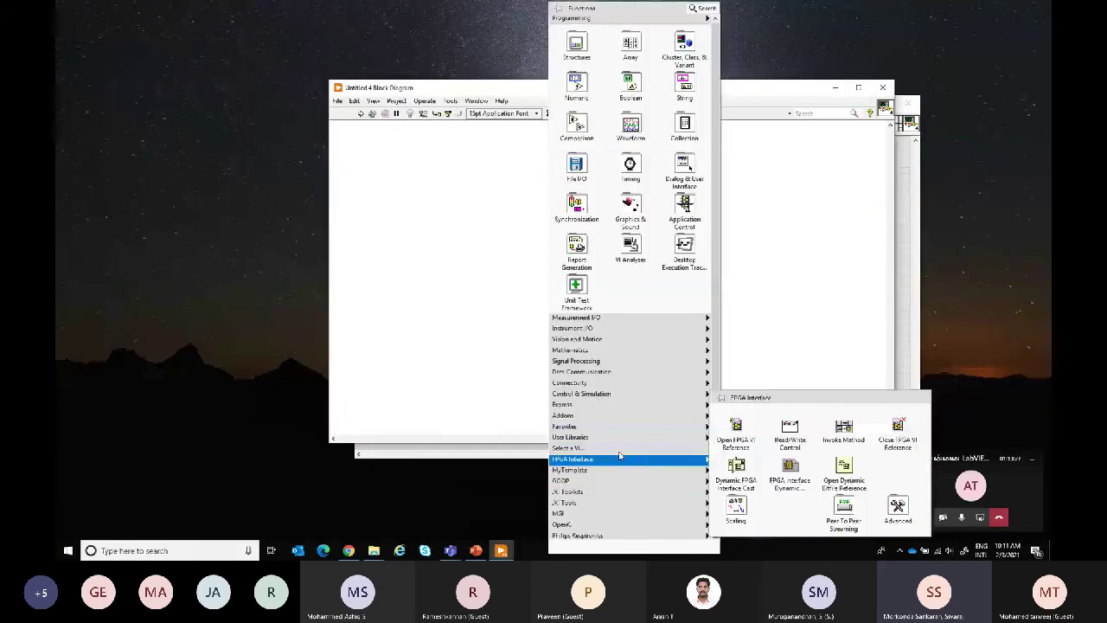
mouse_move(618, 474)
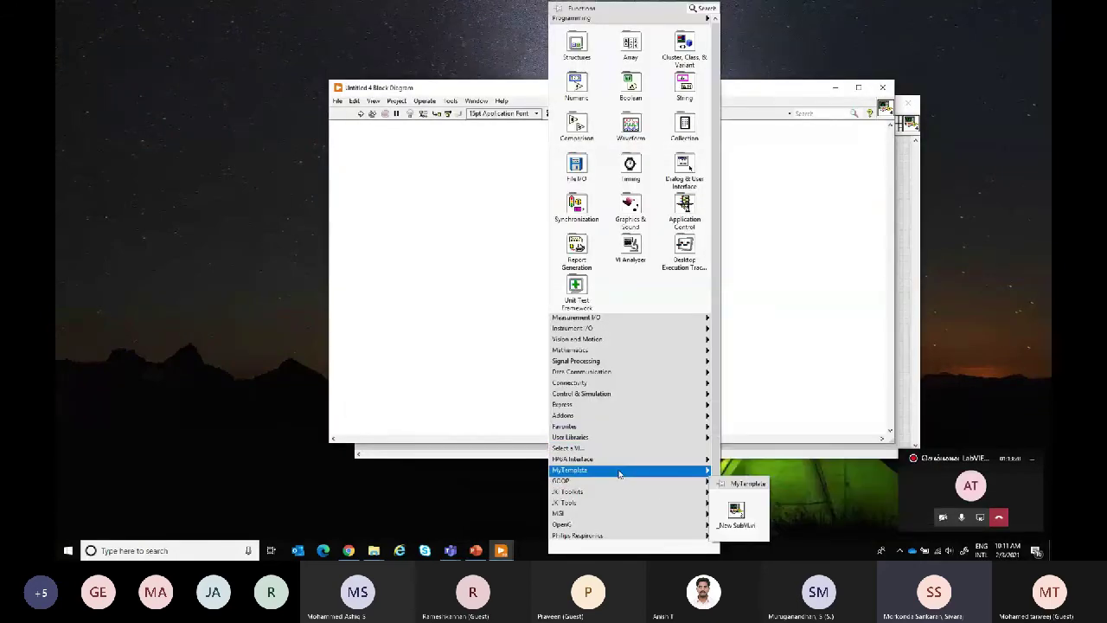
click(737, 514)
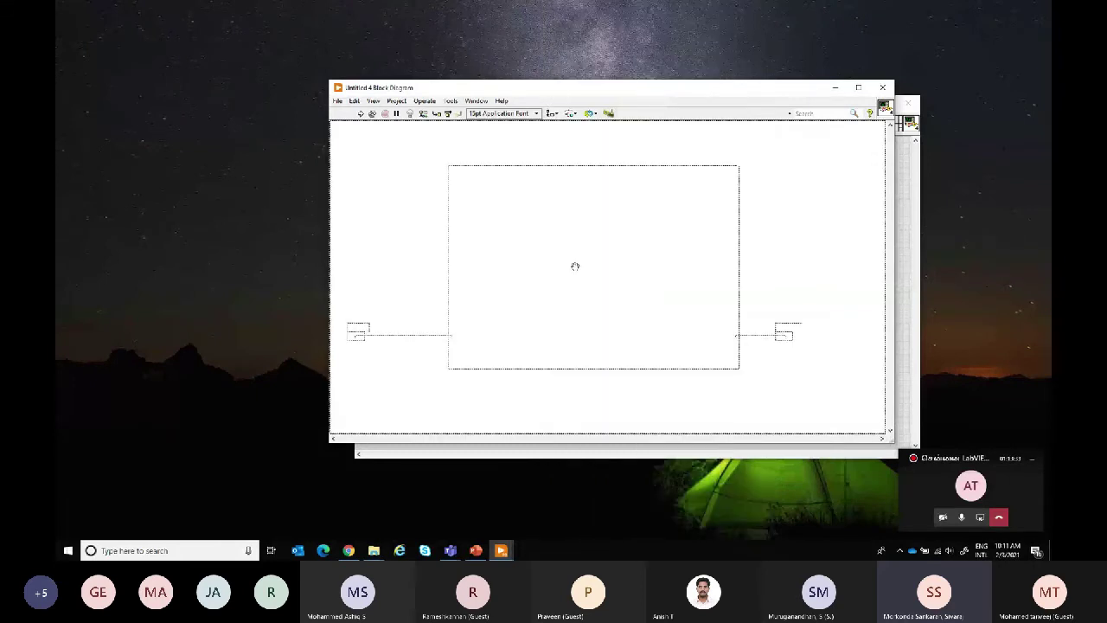
click(610, 269)
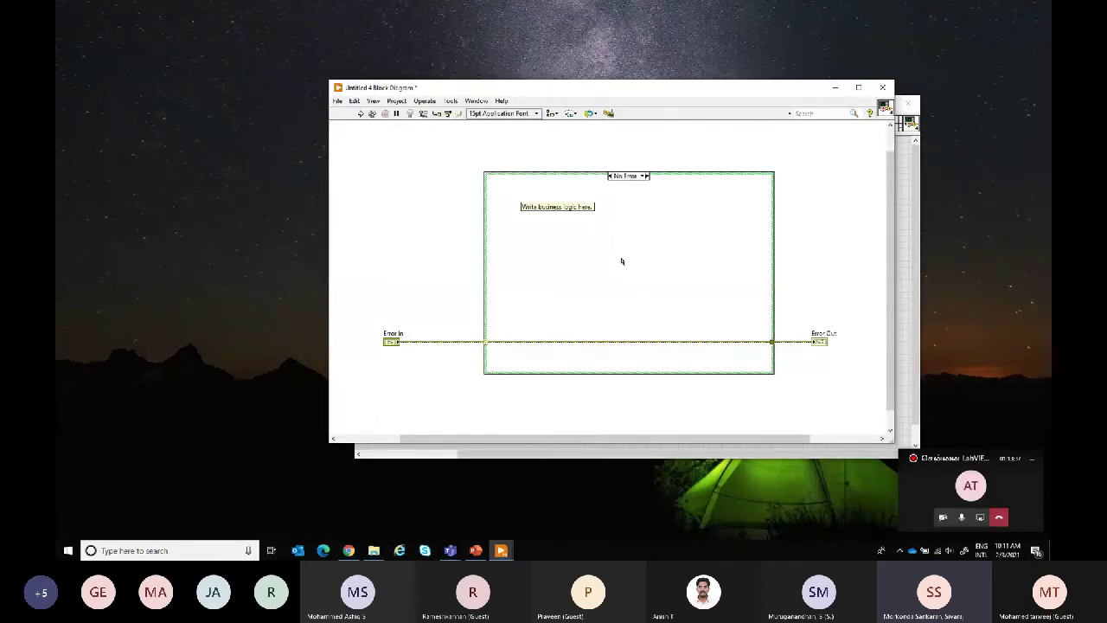
key(ctrl+e)
key(ctrl+w)
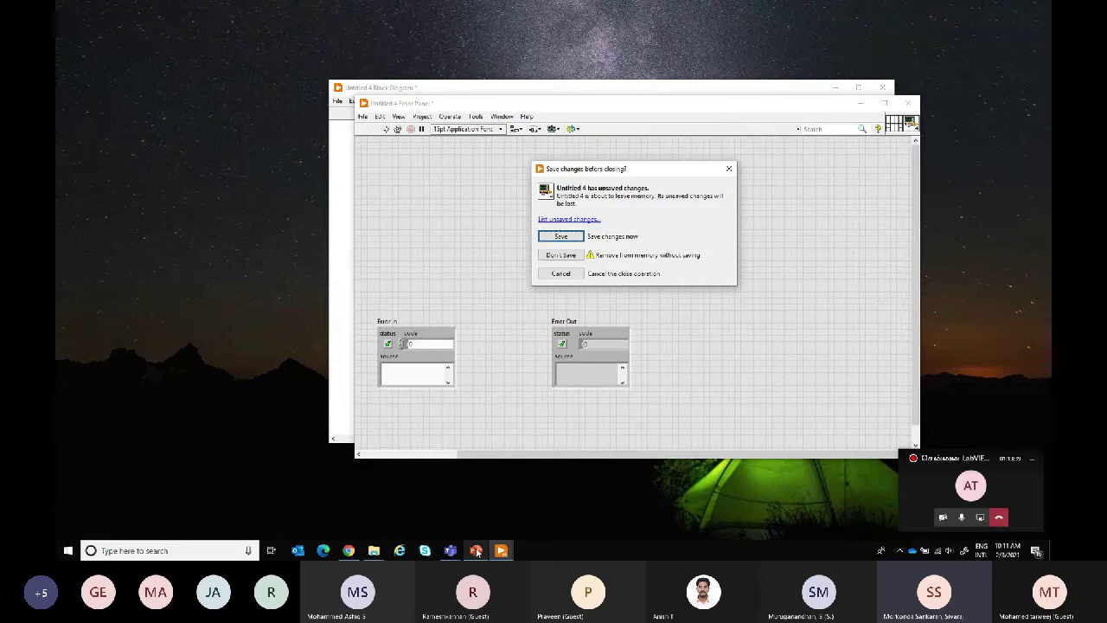
Bring PowerPoint back and scroll down to slide 3, 'Calling Example Code'
click(475, 550)
scroll(474, 250, down, 1)
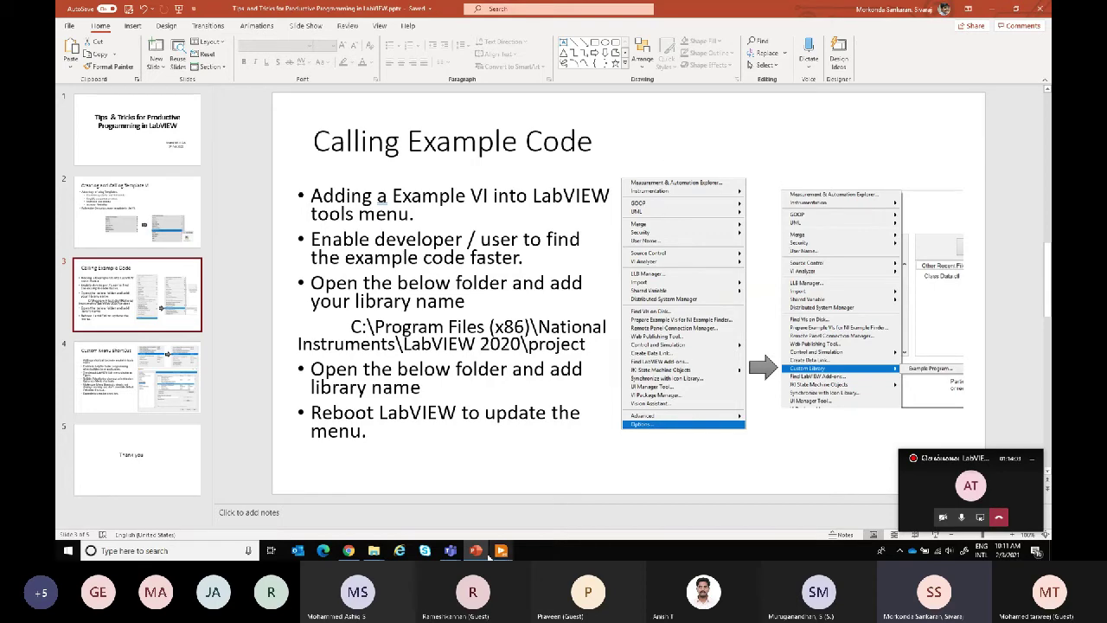
Close the untitled VI with Don't Save and show the Getting Started window's Tools menu
click(562, 505)
click(572, 255)
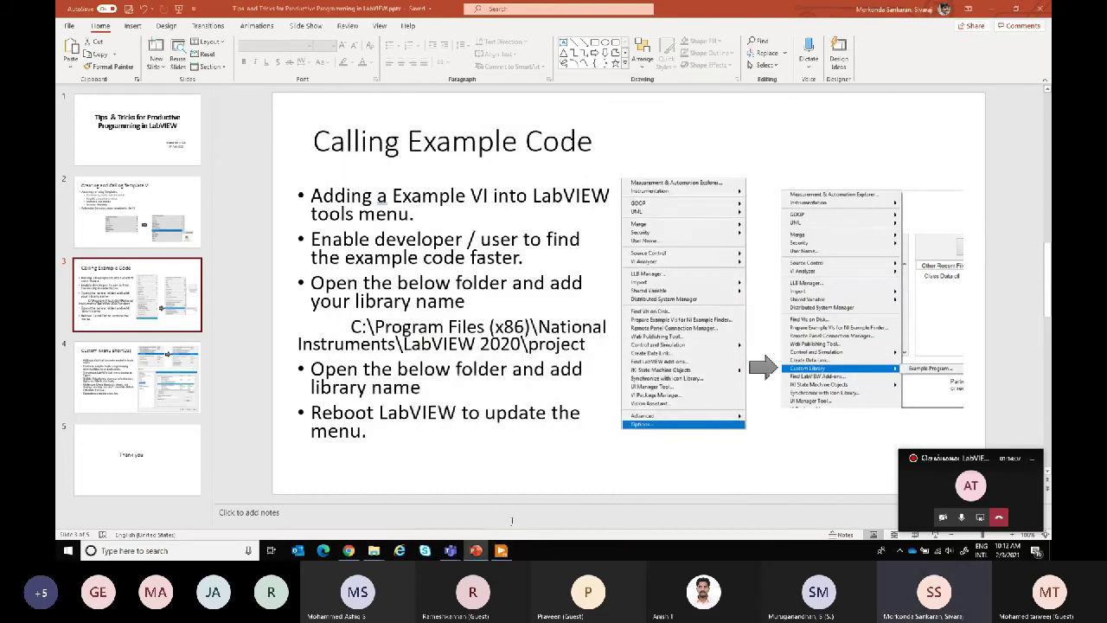
click(394, 144)
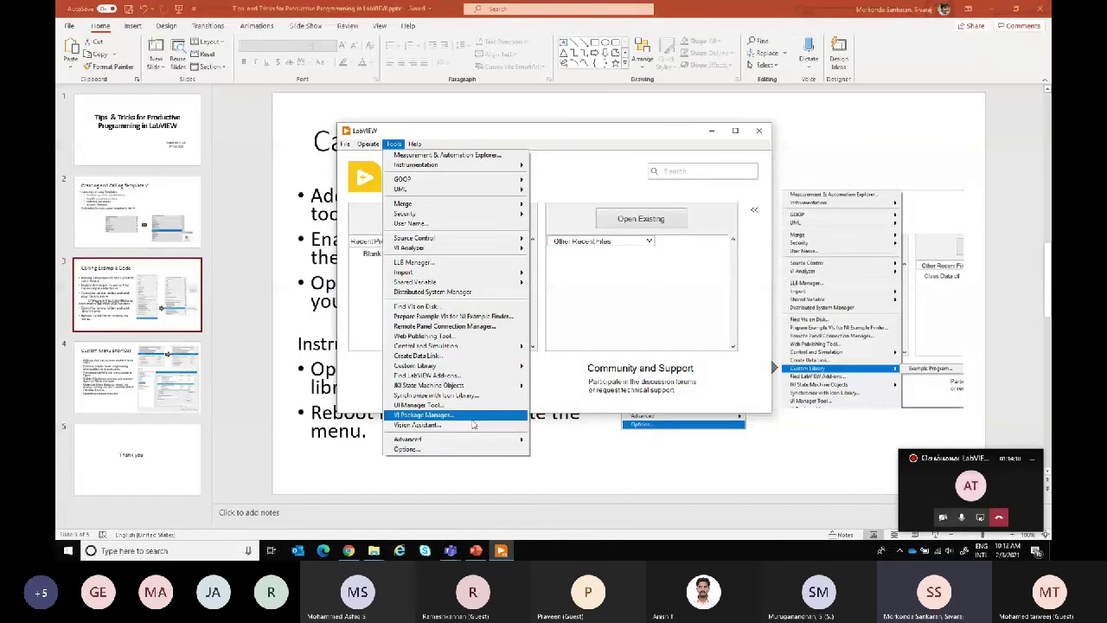
Launch Example Program from Tools > Custom Library, view its loop diagram, and close it with Ctrl+W
mouse_move(454, 372)
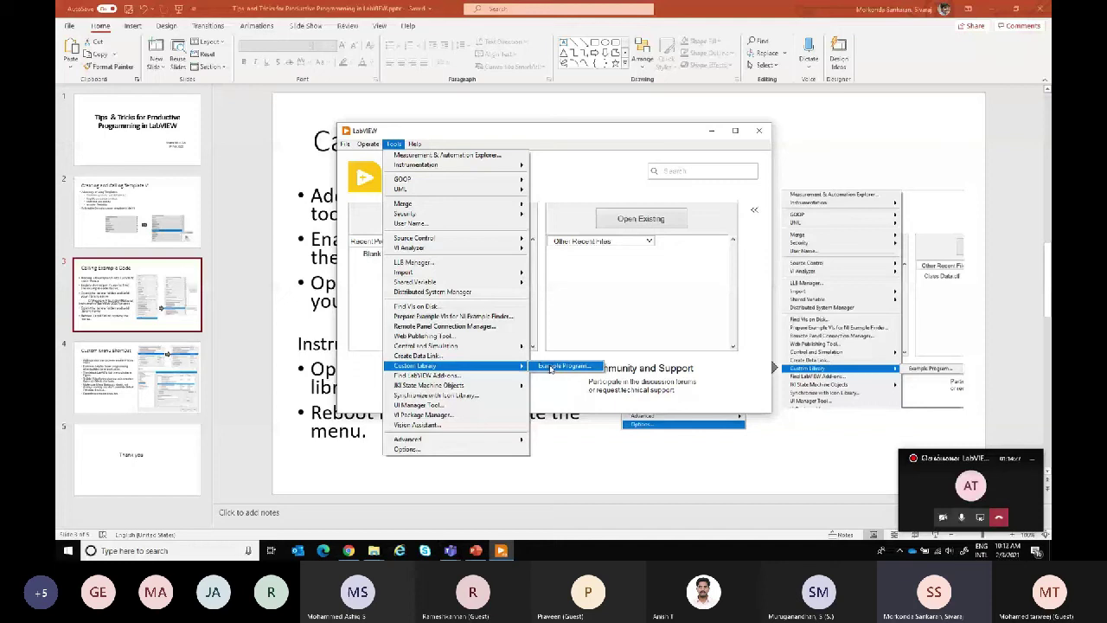
click(550, 367)
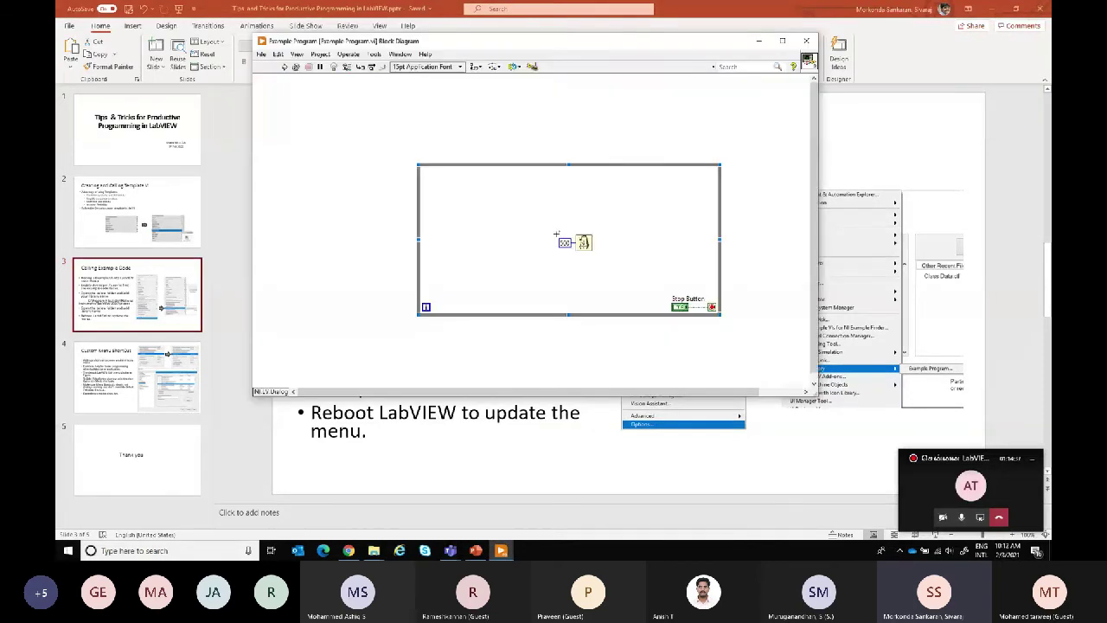
key(ctrl+w)
key(ctrl+w)
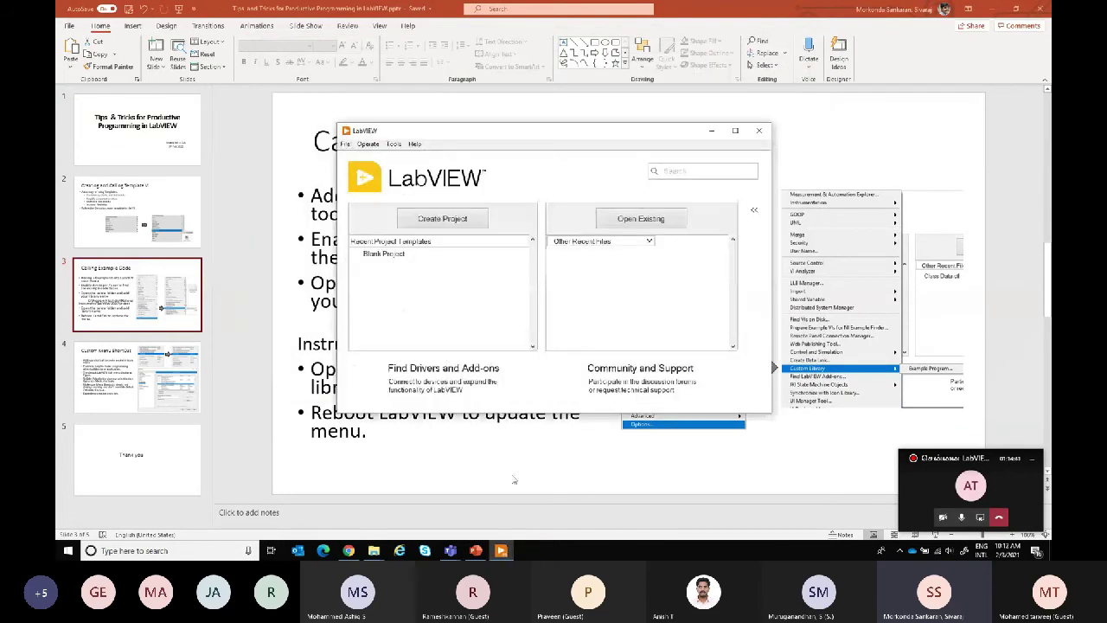
In Explorer, browse to LabVIEW 2020's project\Custom Library folder and select Example Program.vi
click(373, 550)
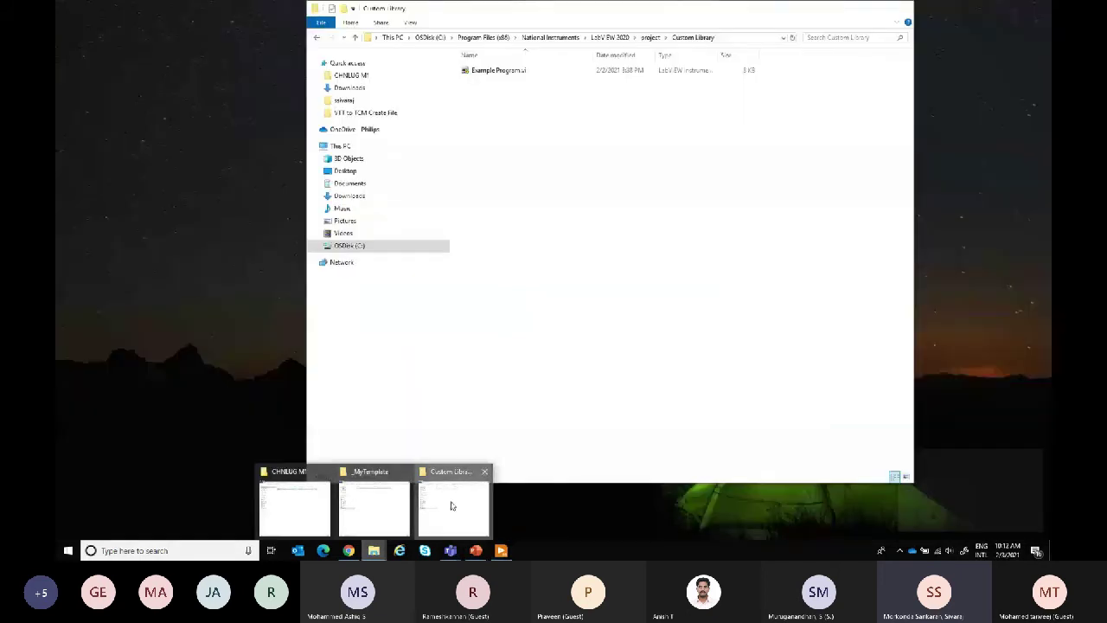
click(450, 505)
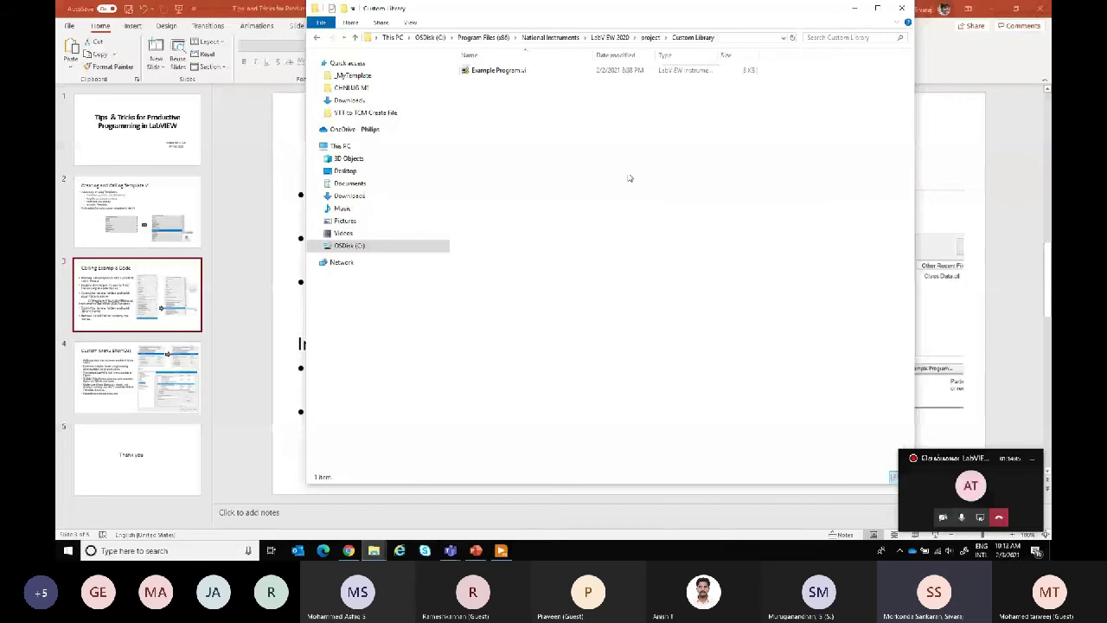
key(alt+Up)
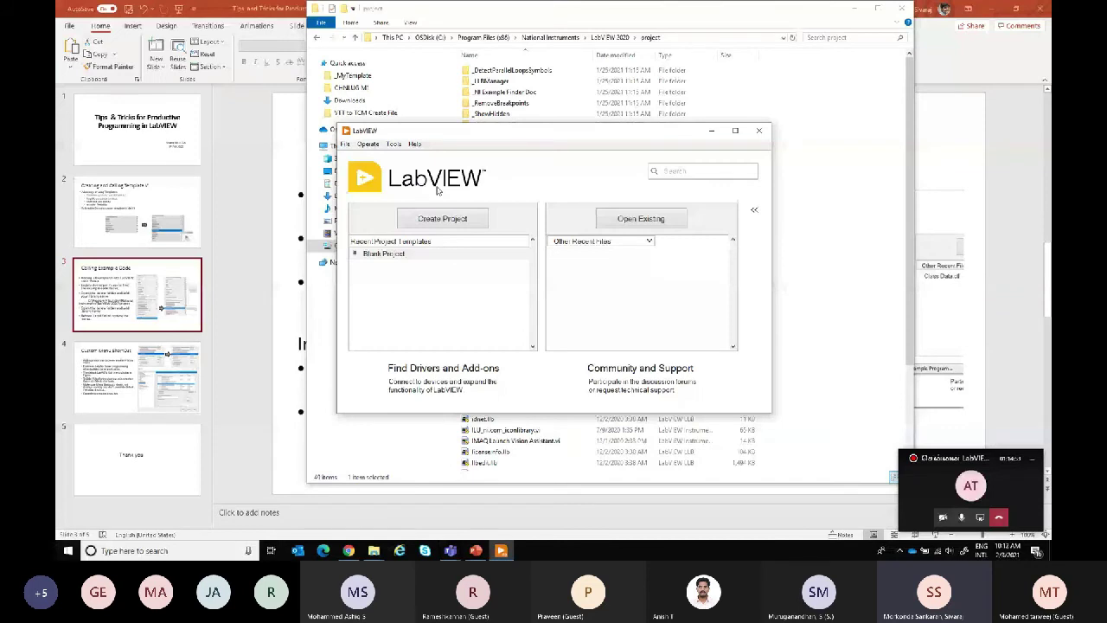
click(394, 143)
mouse_move(438, 370)
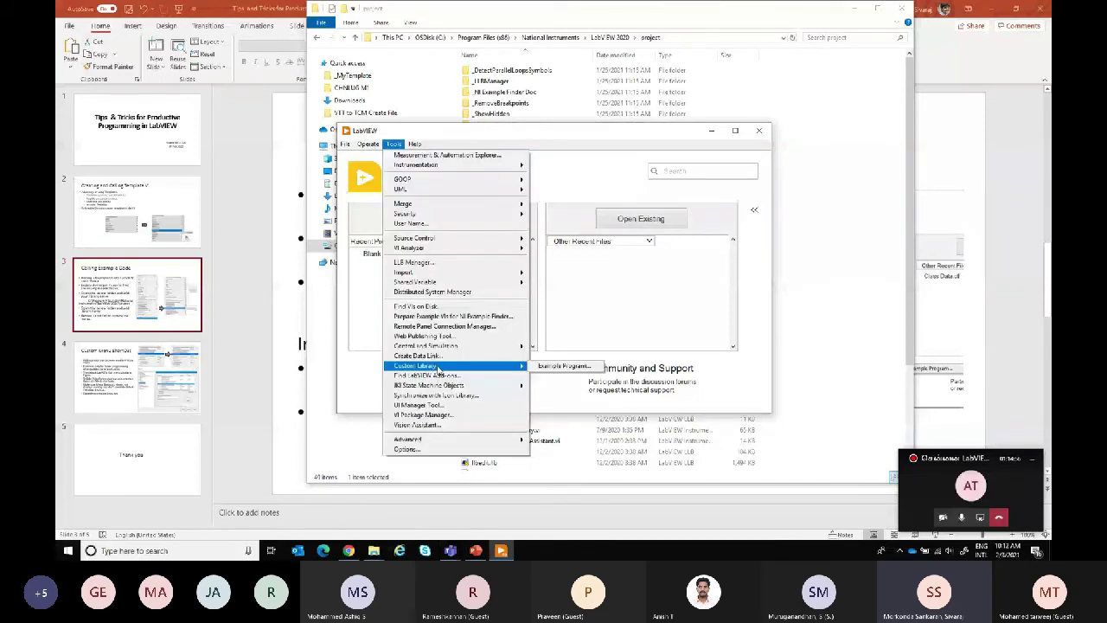
double_click(516, 109)
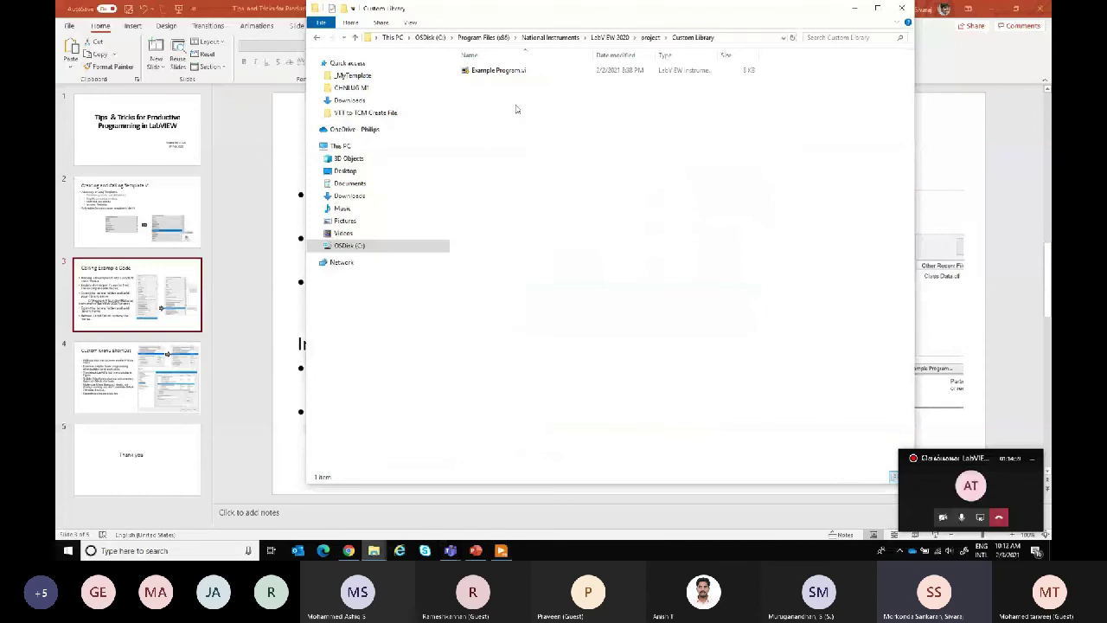
click(543, 69)
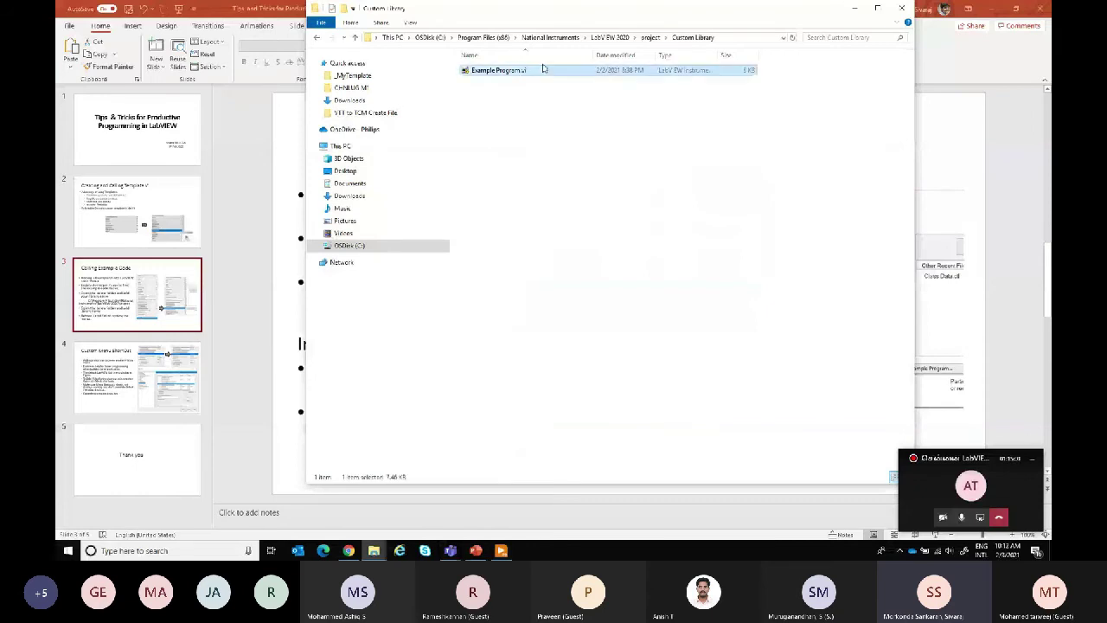
click(637, 153)
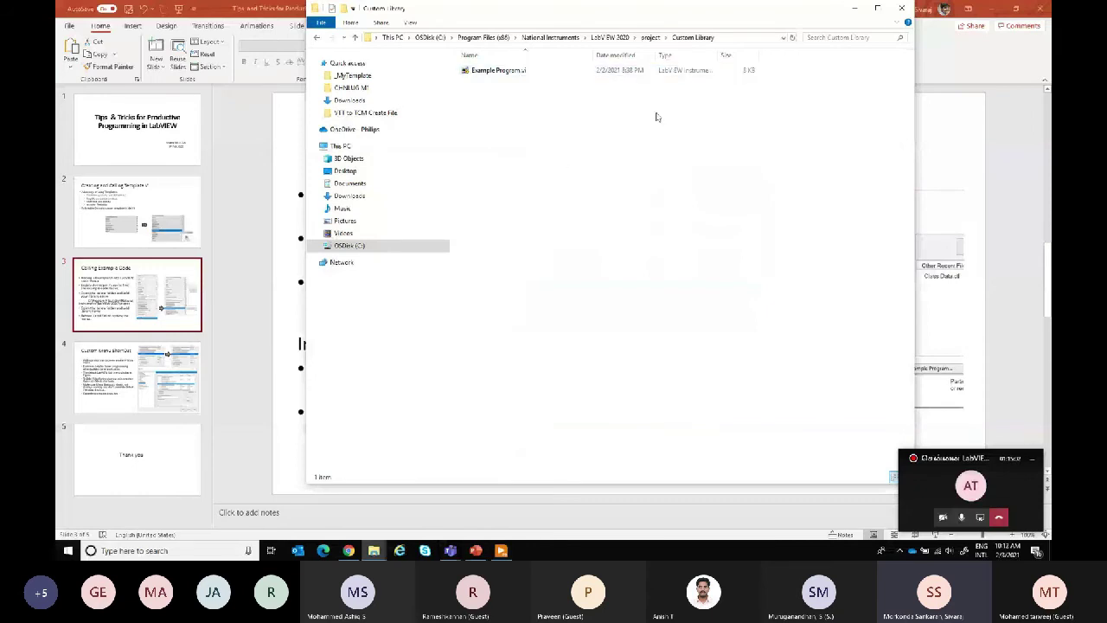
Open Example Program.vi, stop it, review its Execution properties, then close it and minimize Explorer
double_click(508, 76)
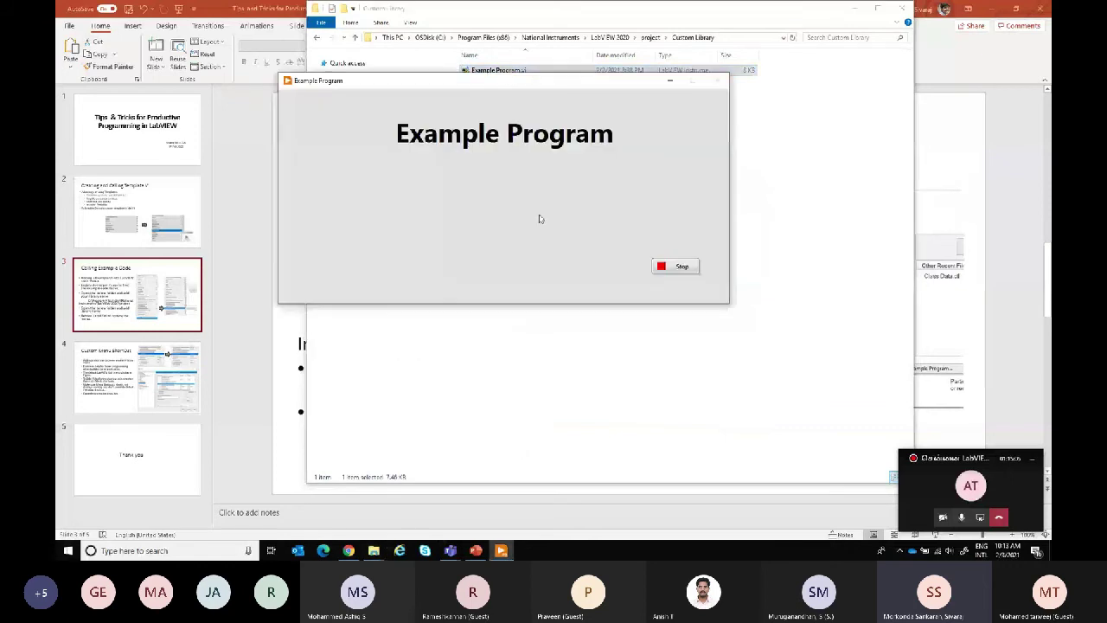
click(666, 267)
right_click(729, 75)
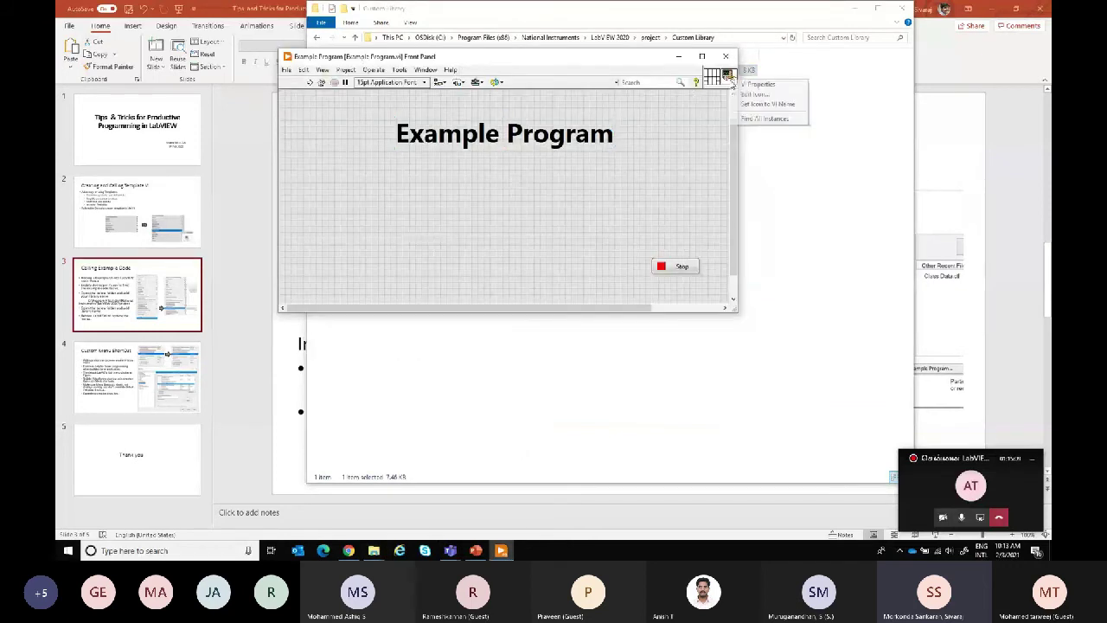
click(765, 104)
click(508, 115)
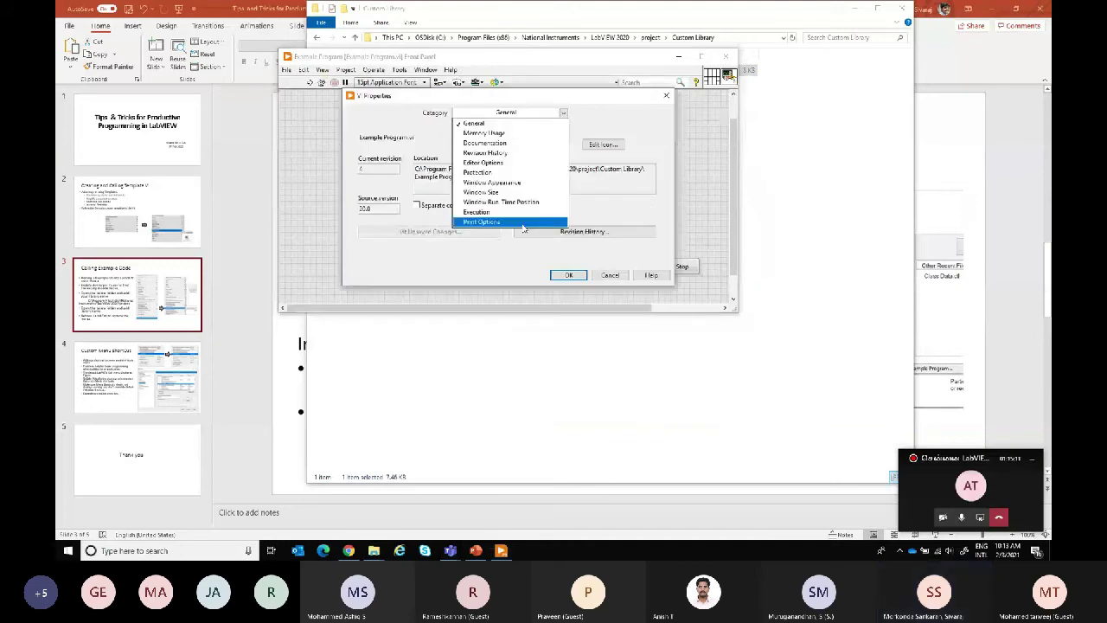
click(522, 213)
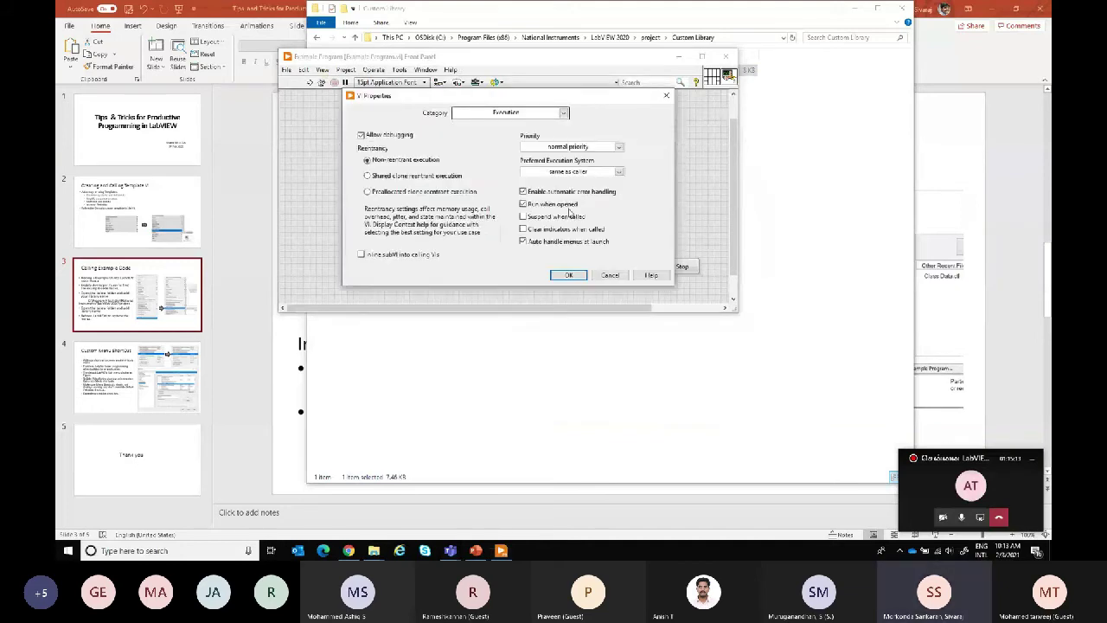
click(608, 274)
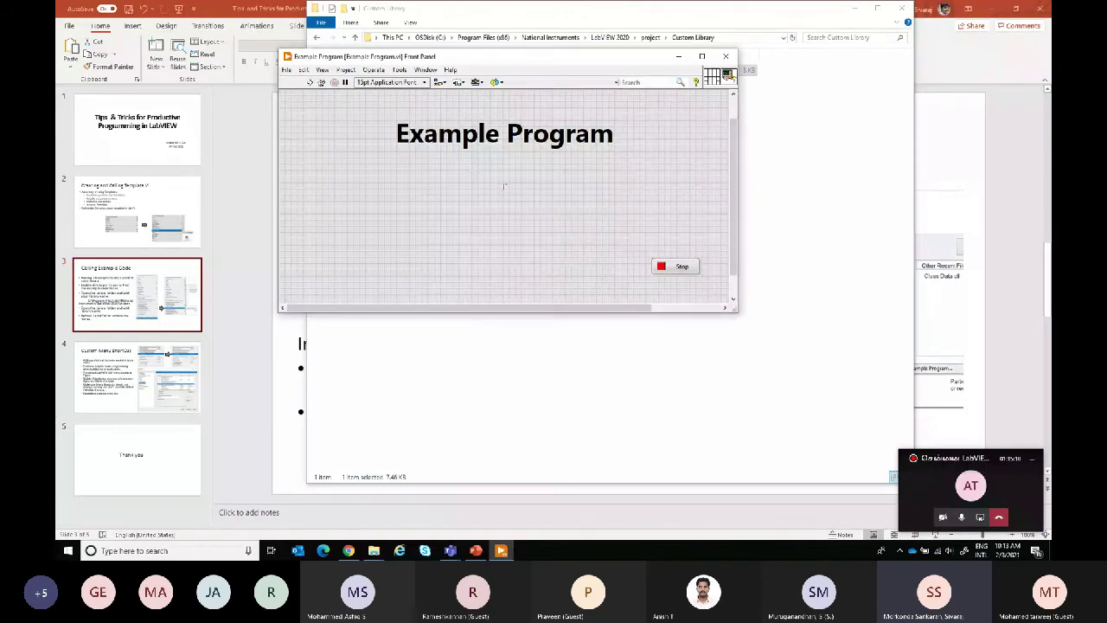
click(725, 56)
click(855, 10)
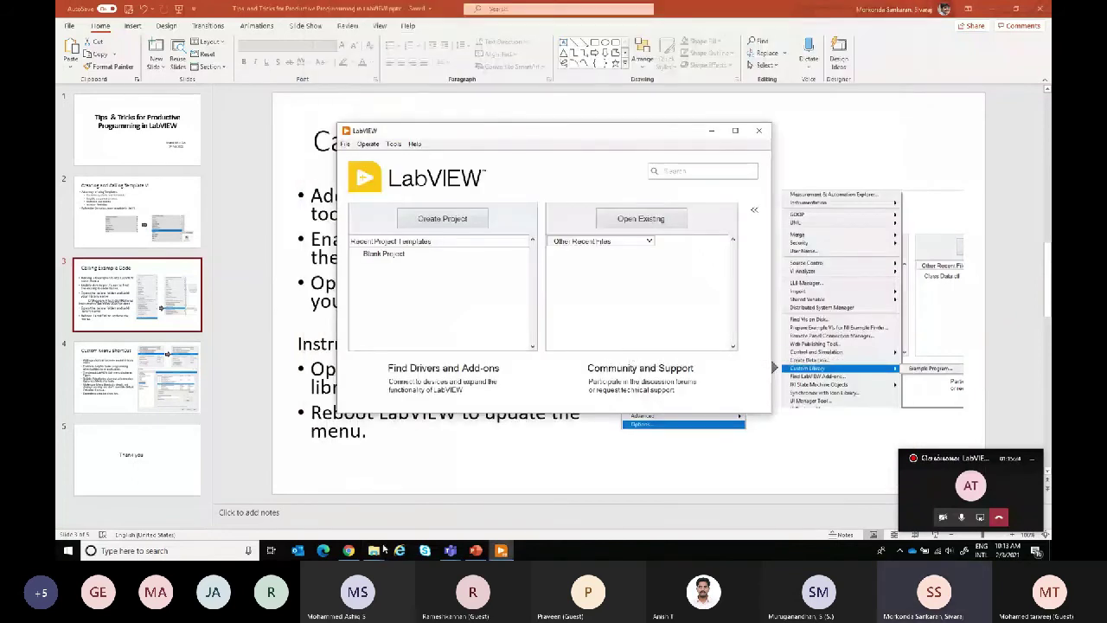
Show Example Program listed under LabVIEW's Tools > Custom Library, then Alt+Tab back to PowerPoint
mouse_move(373, 550)
click(445, 501)
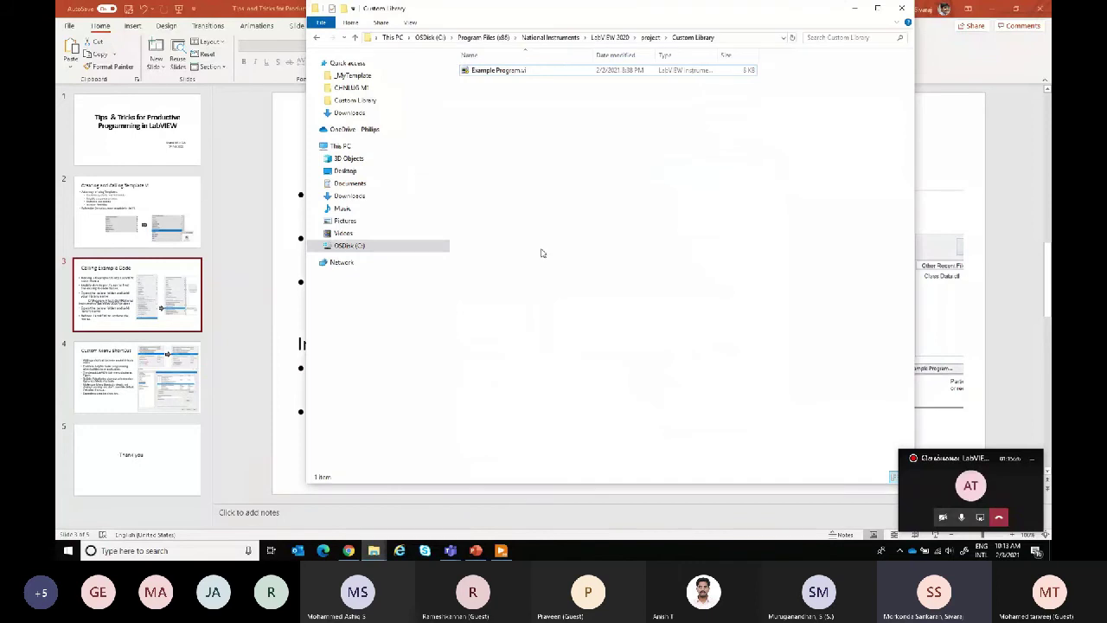
mouse_move(501, 550)
click(518, 484)
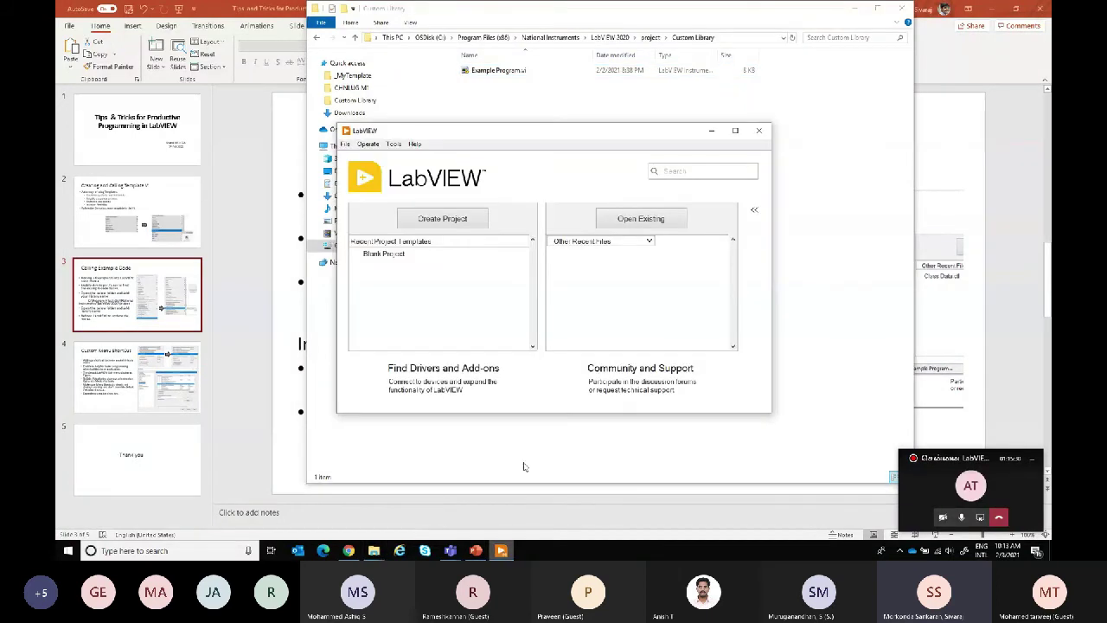
click(393, 143)
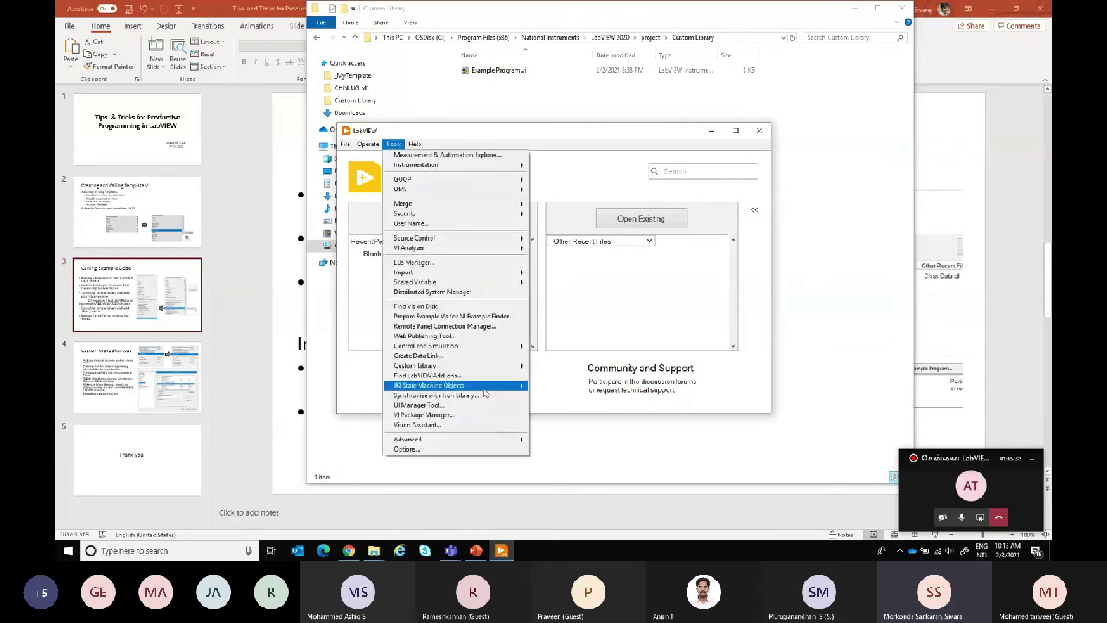
mouse_move(482, 370)
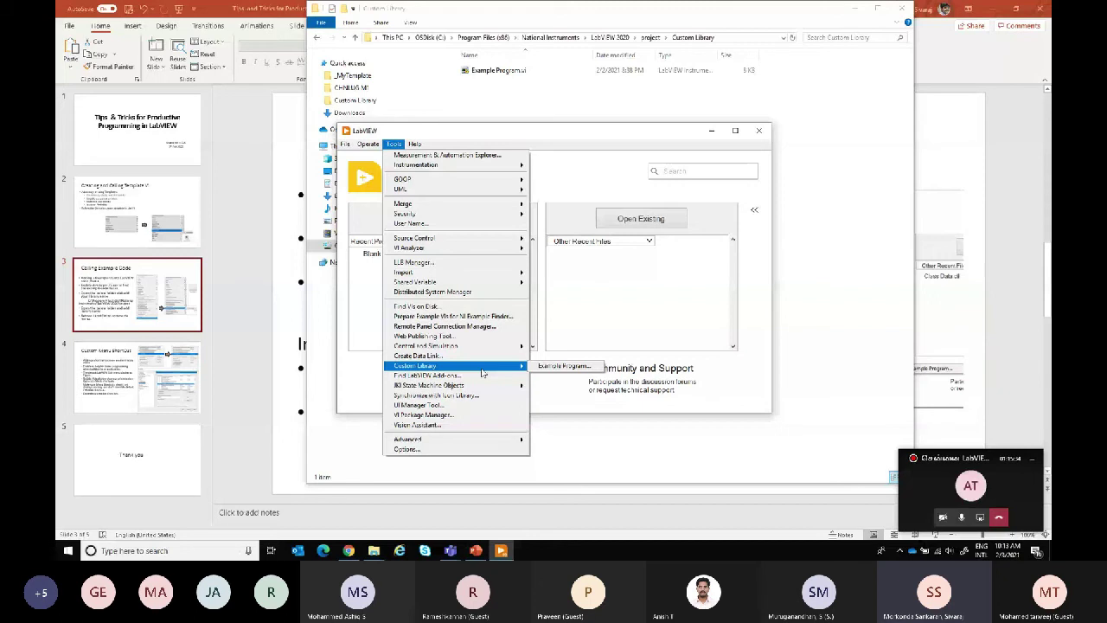
key(alt+Tab)
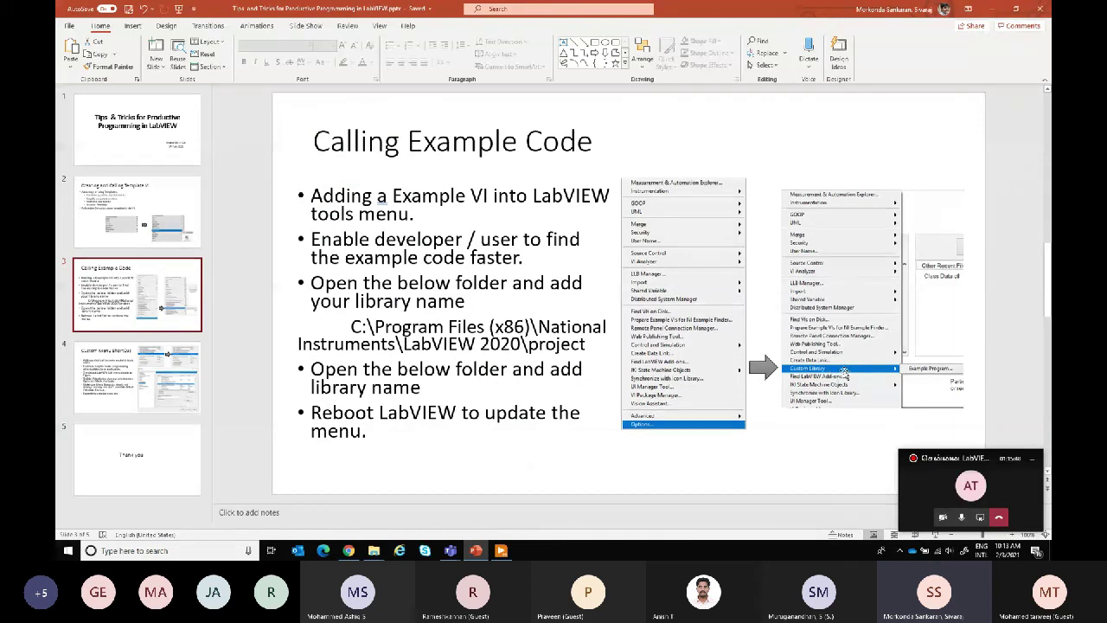
Go to slide 4, Custom Menu ShortCut, in the PowerPoint deck
click(416, 448)
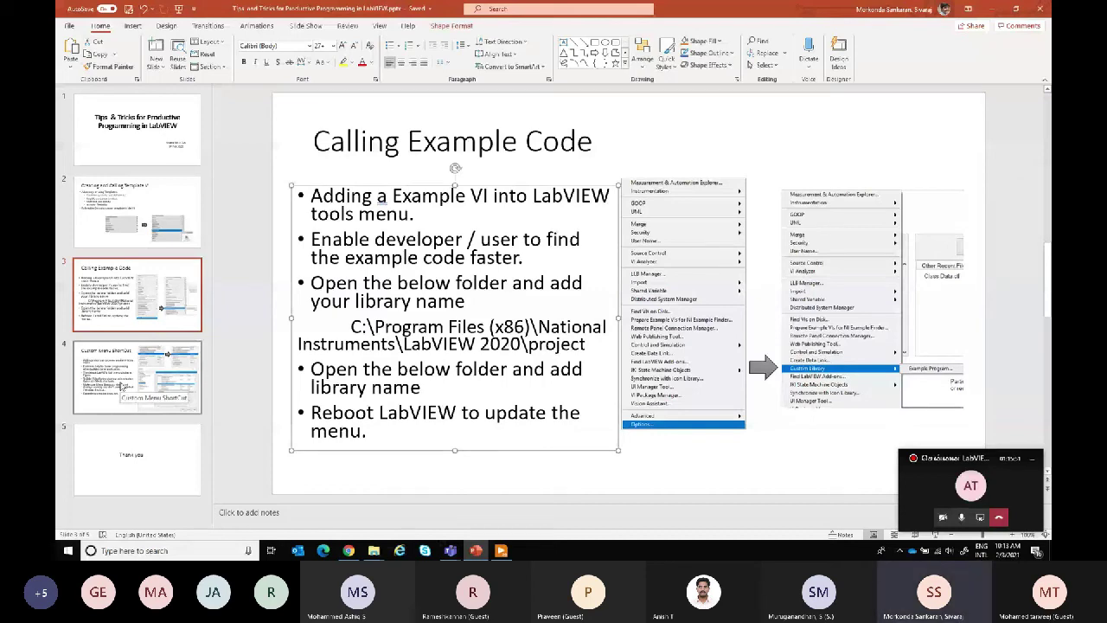
click(122, 388)
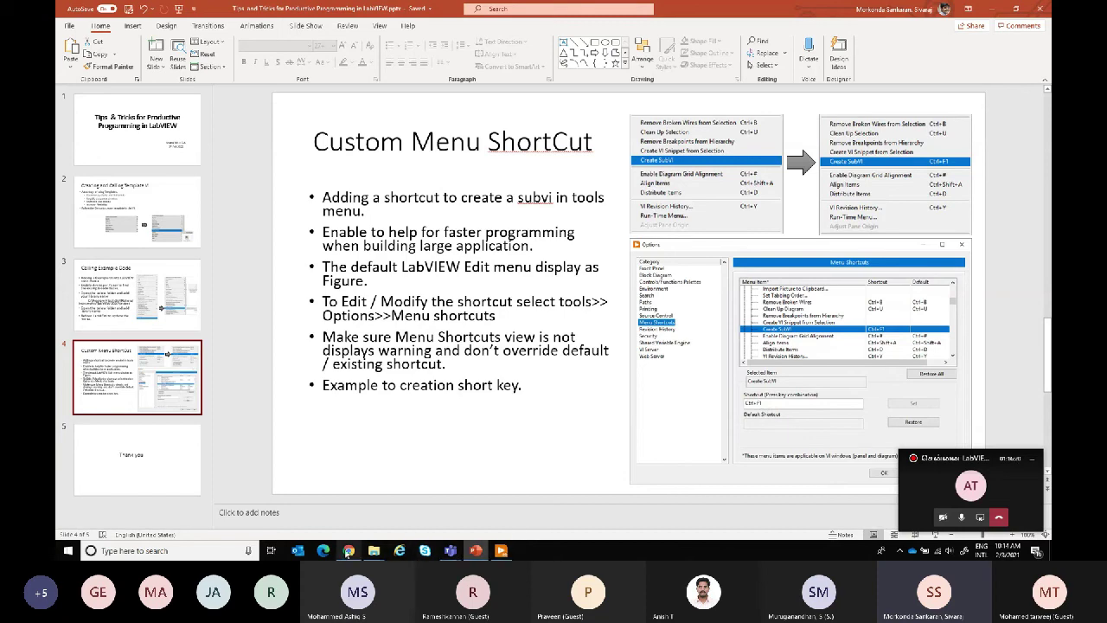
mouse_move(373, 551)
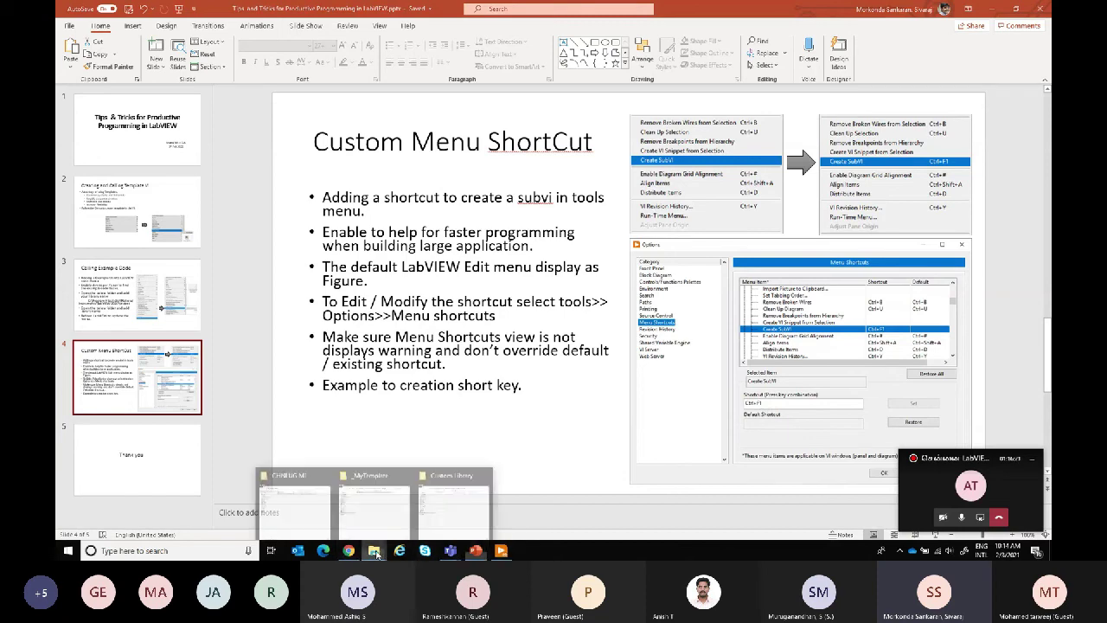
Open Shortcut Main.vi's block diagram and turn the Add node and wires into a subVI with Ctrl+F1
click(294, 514)
double_click(431, 83)
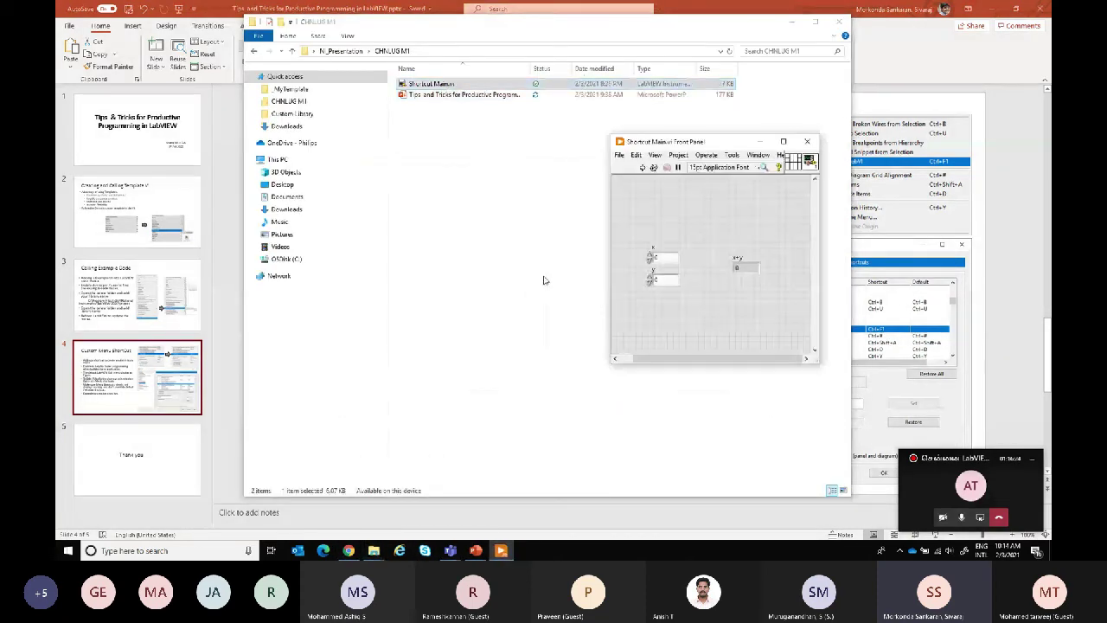
key(ctrl+e)
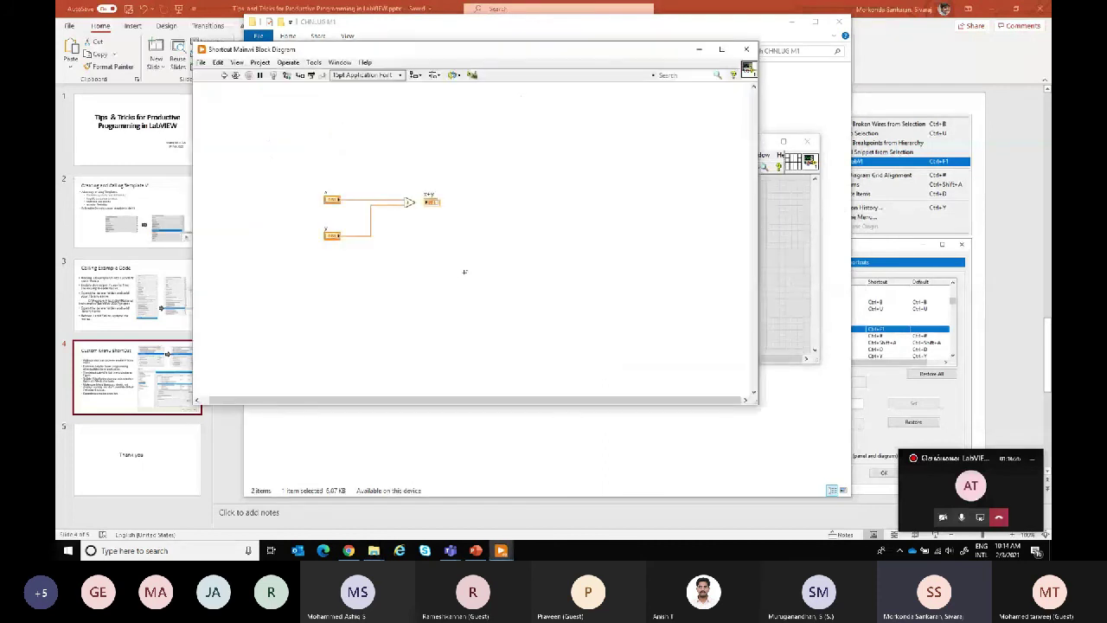
drag(353, 178, 442, 282)
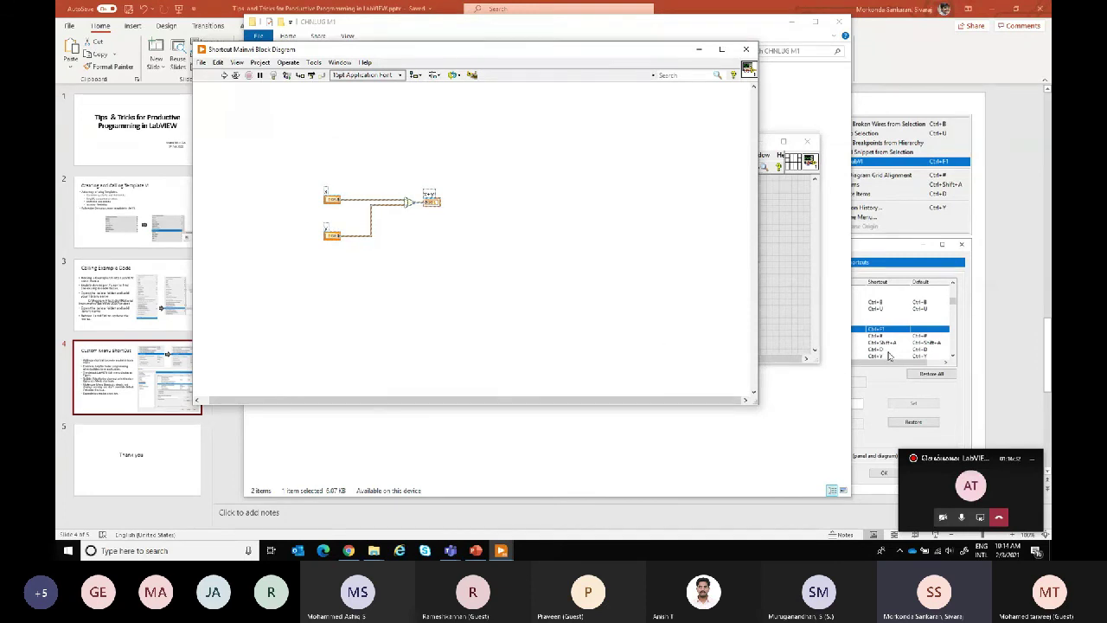
key(ctrl+F1)
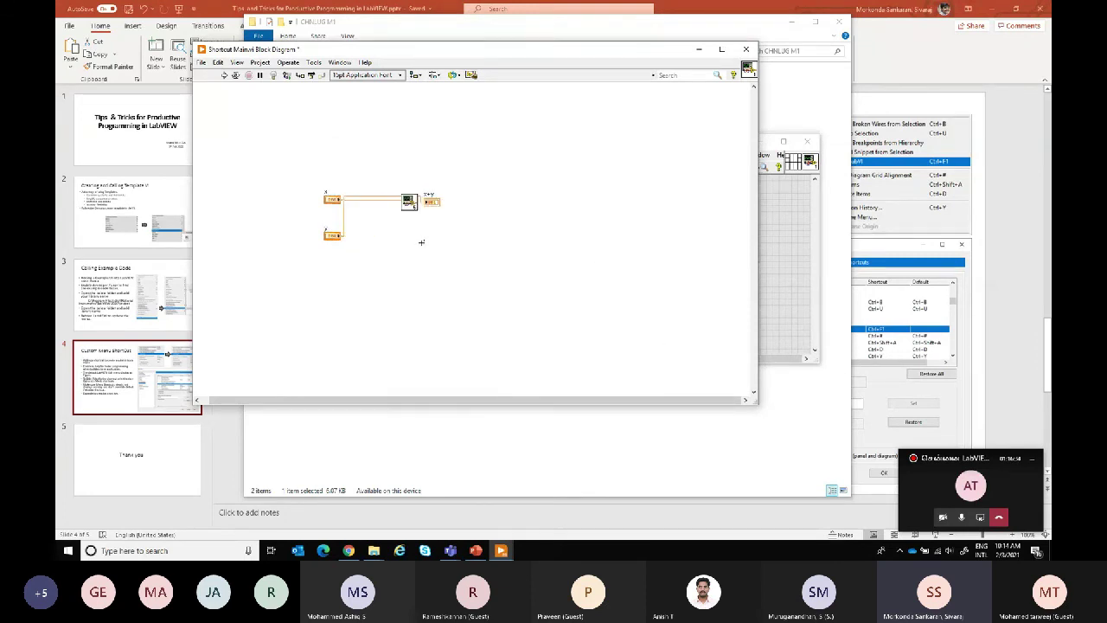
Open the new Untitled 5 subVI and inspect its block diagram and front panel
click(899, 327)
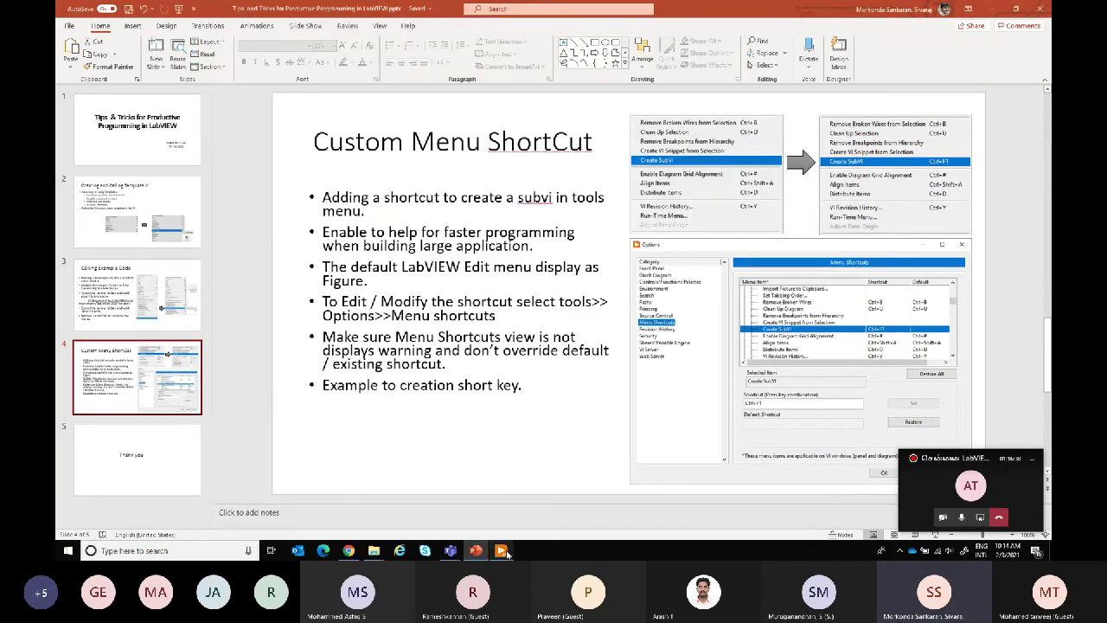
mouse_move(504, 551)
click(551, 517)
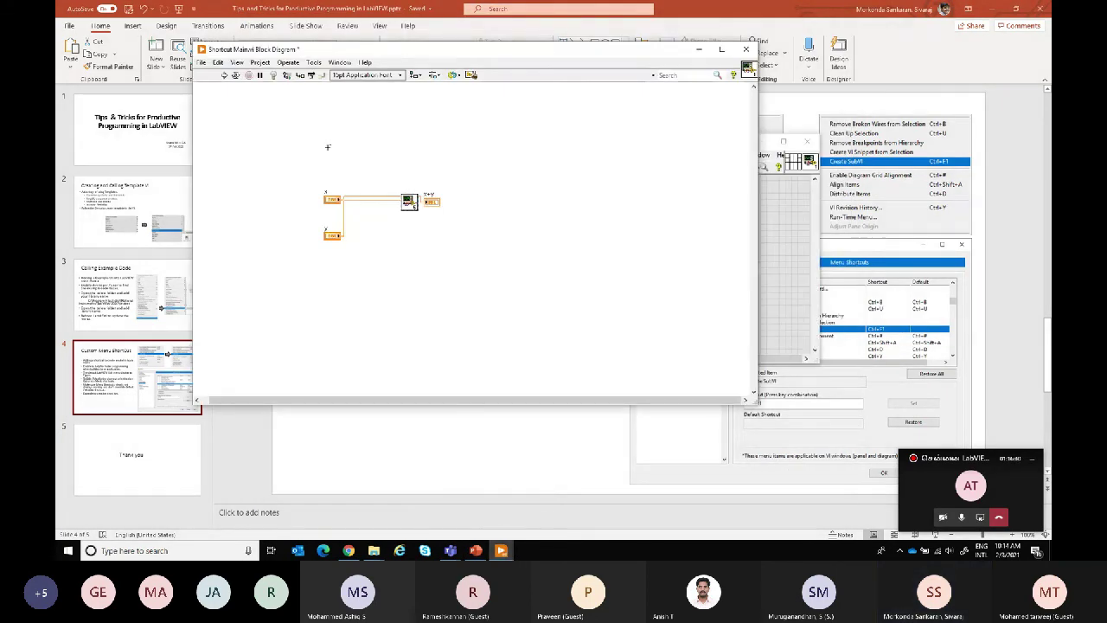
double_click(410, 207)
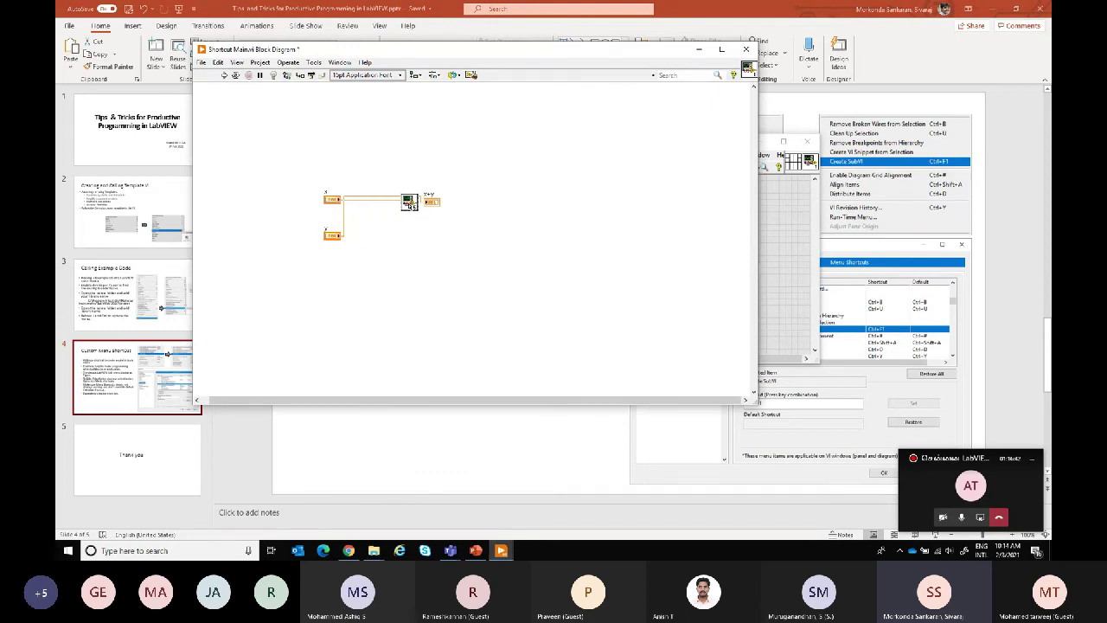
key(ctrl+e)
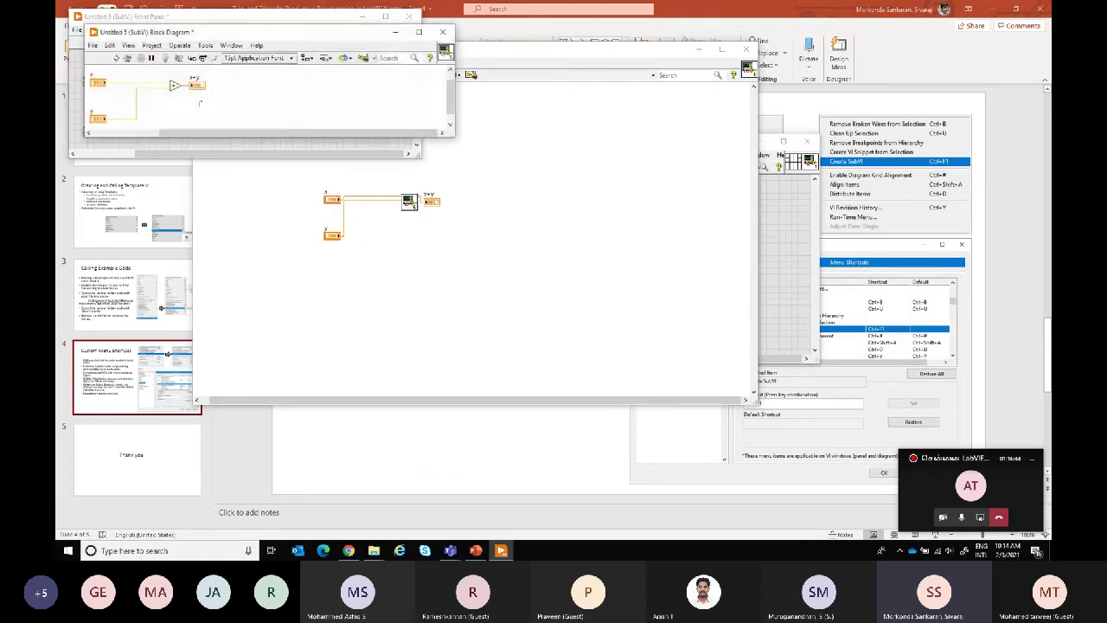
key(ctrl+e)
Close the subVI and Shortcut Main.vi, answering the save prompts
key(ctrl+w)
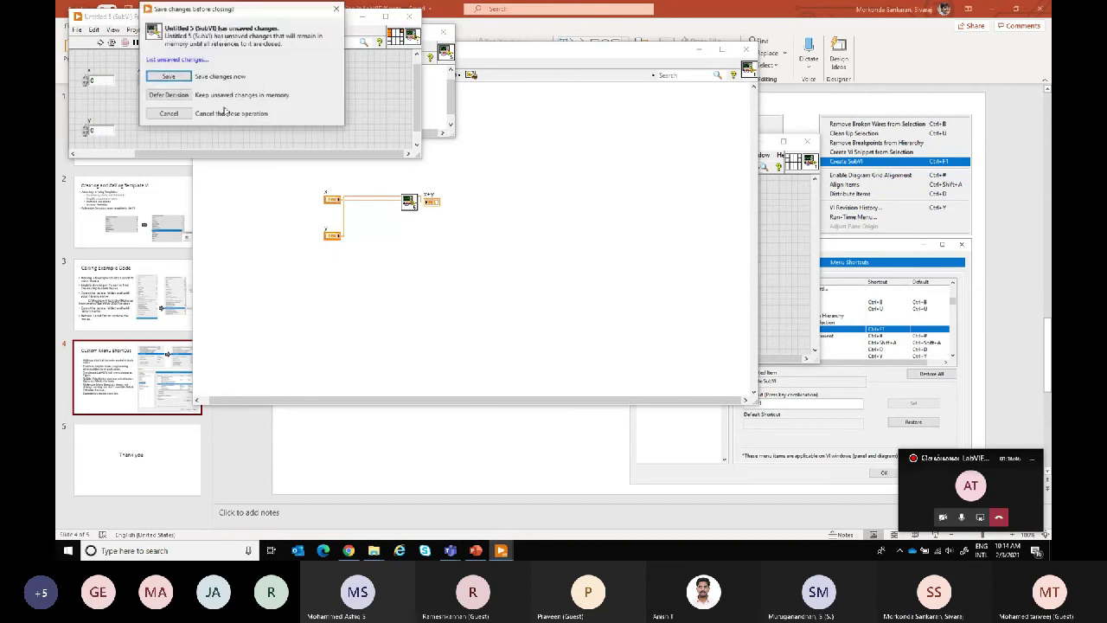
click(194, 97)
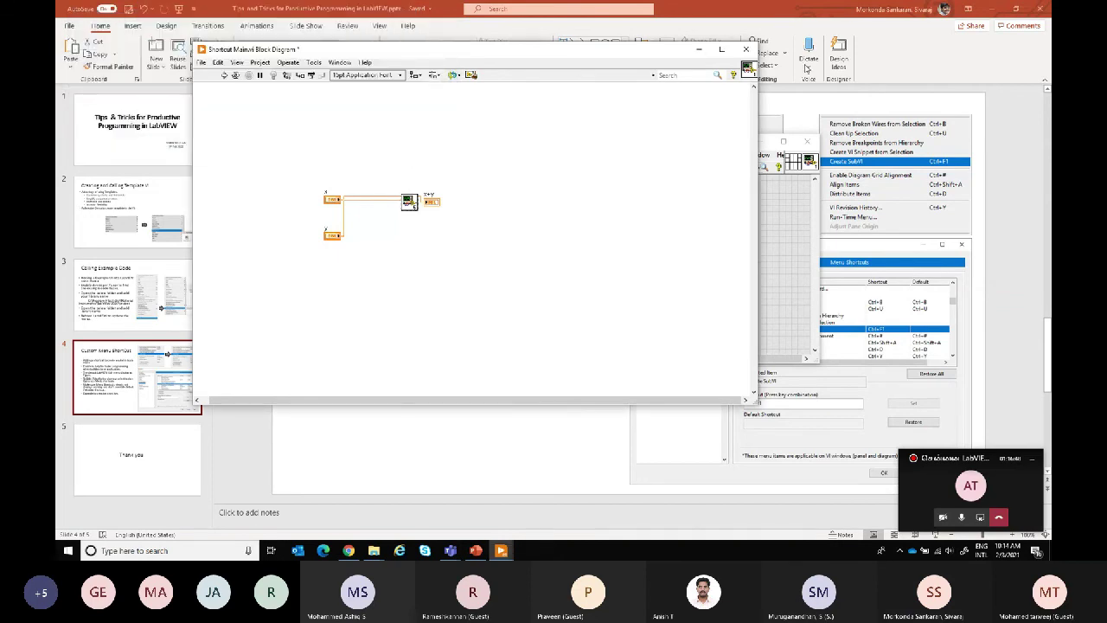
click(745, 49)
click(807, 141)
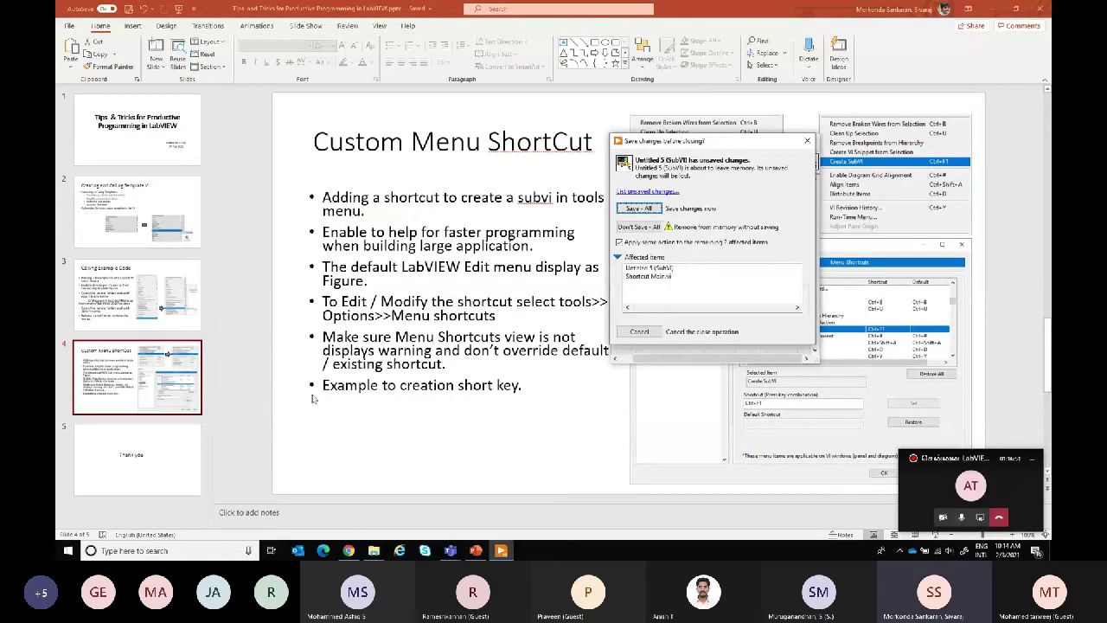
click(639, 227)
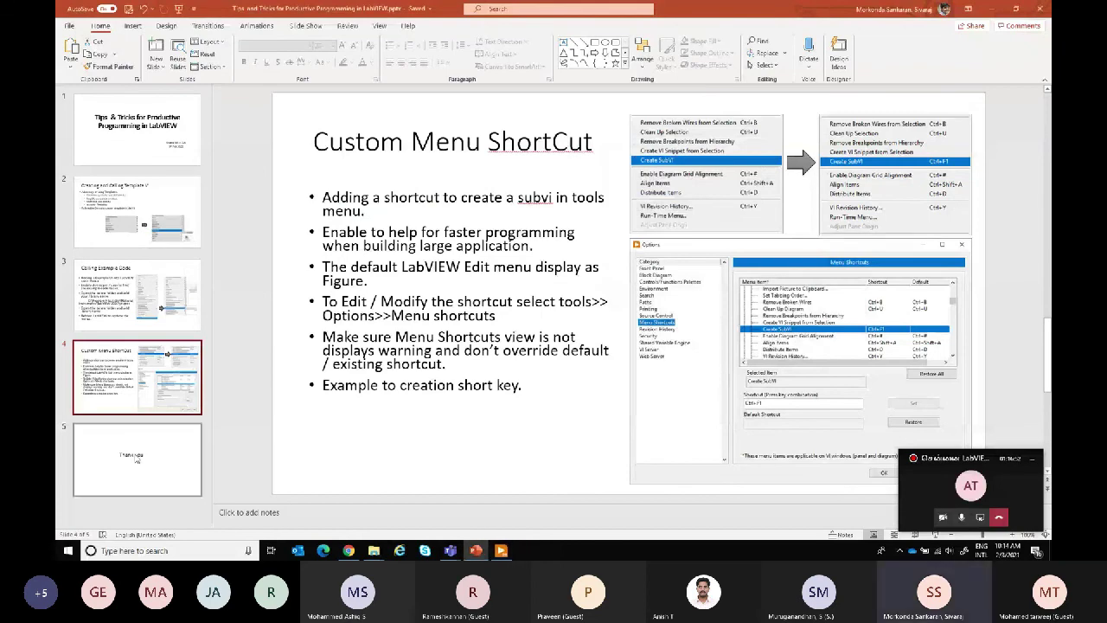
Go to slide 5, the closing Thank you slide
click(148, 450)
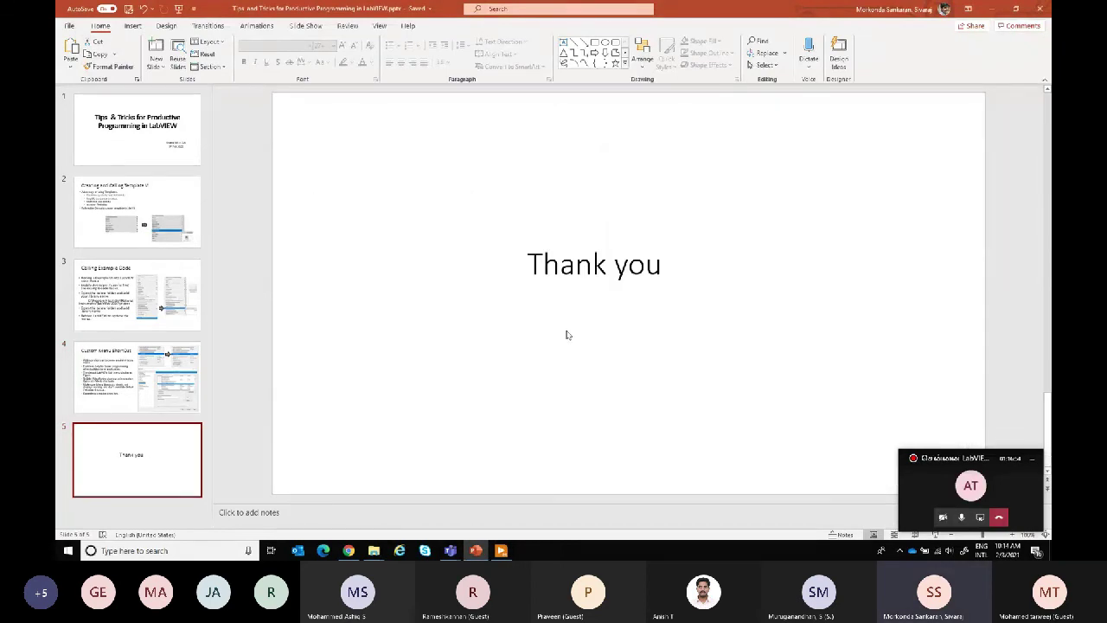